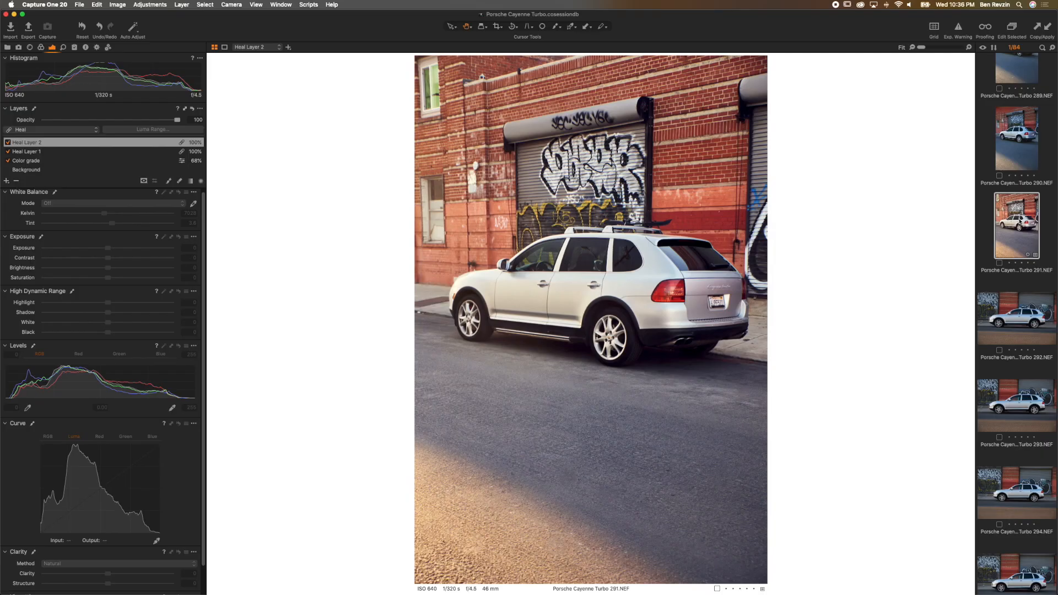
# Examine the side and front three-quarter shots of the Porsche up to photo 298, comparing reflections between consecutive frames
pyautogui.press('Down')
pyautogui.press('Down')
pyautogui.press('Down')
pyautogui.press('Down')
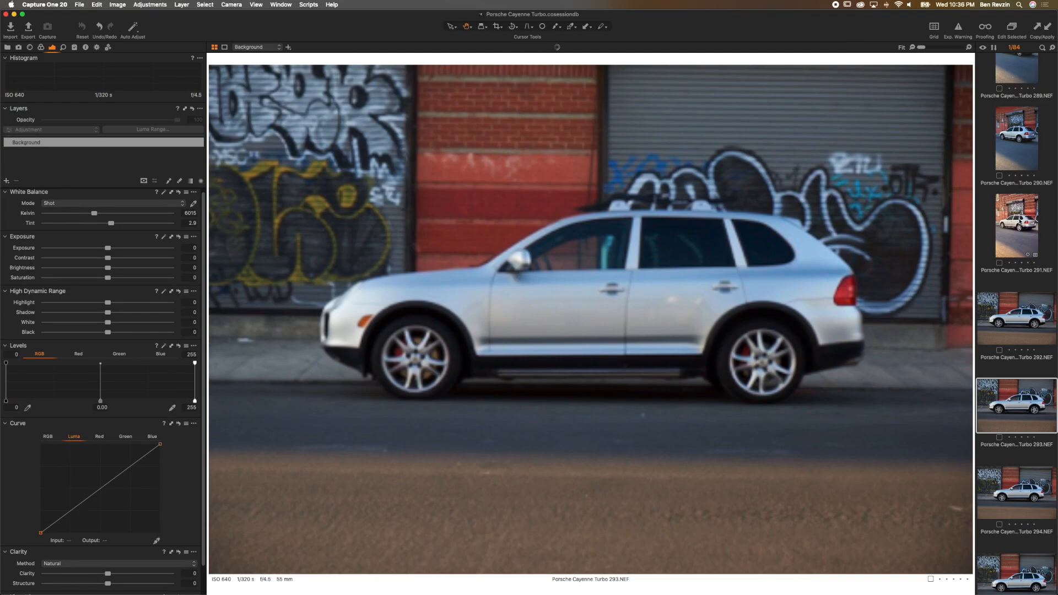
pyautogui.press('Down')
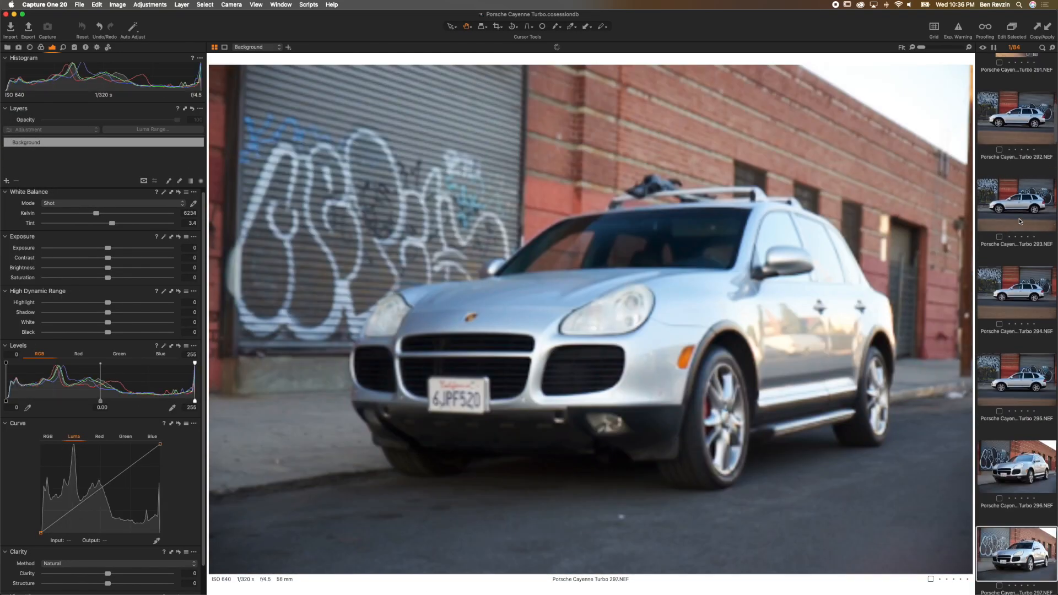
pyautogui.press('Down')
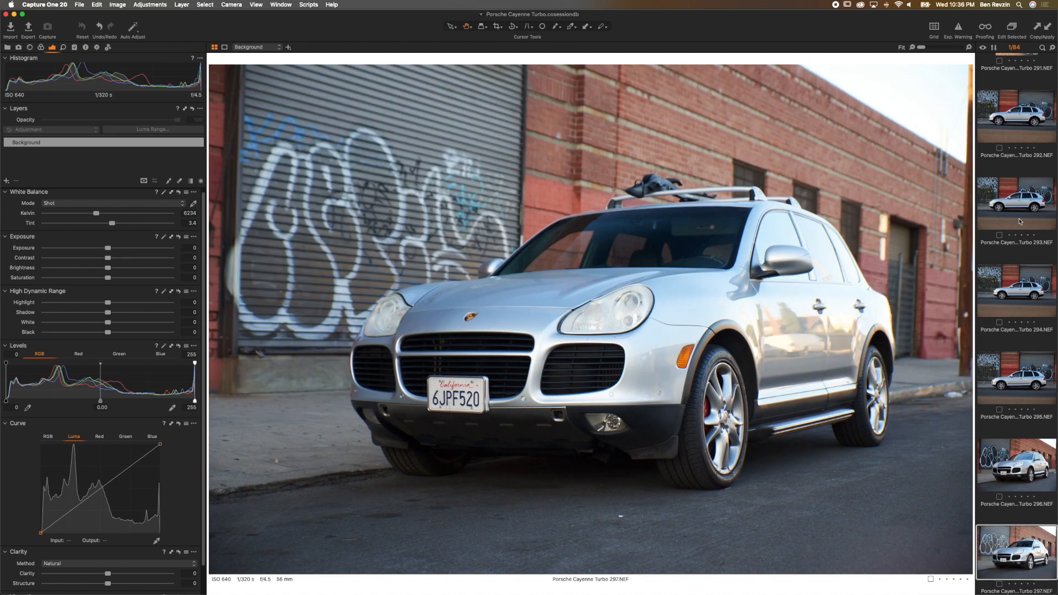
pyautogui.press('Down')
pyautogui.press('Up')
pyautogui.press('Up')
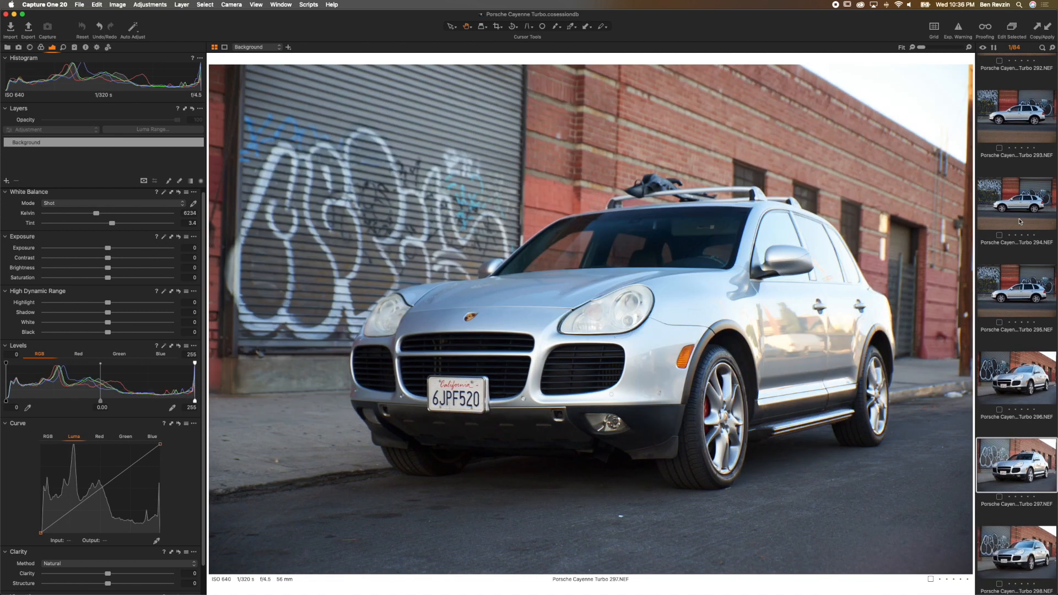
pyautogui.press('Down')
pyautogui.press('Up')
pyautogui.press('Down')
pyautogui.press('Up')
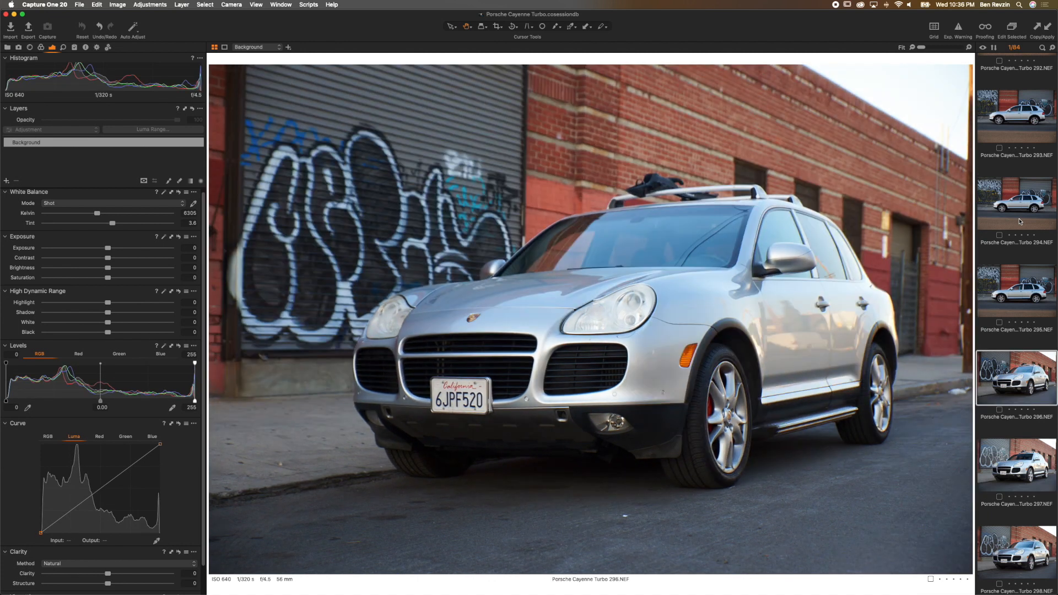
pyautogui.press('Down')
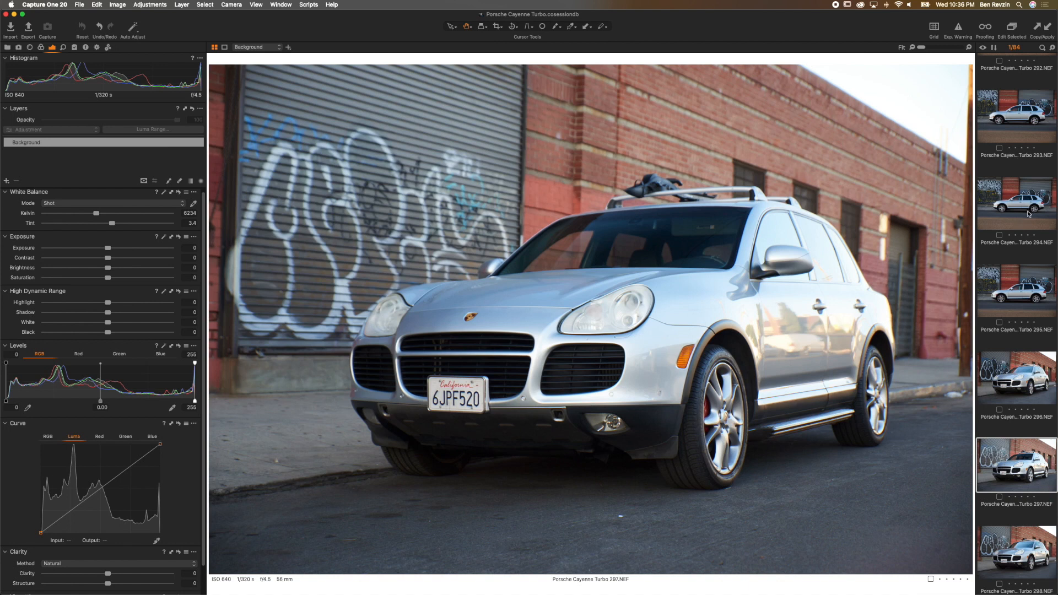
# Compare the window and paint reflections in the rear three-quarter photos Porsche Cayenne Turbo 284 and 285
pyautogui.scroll(10, 1029, 204)
pyautogui.click(1022, 175)
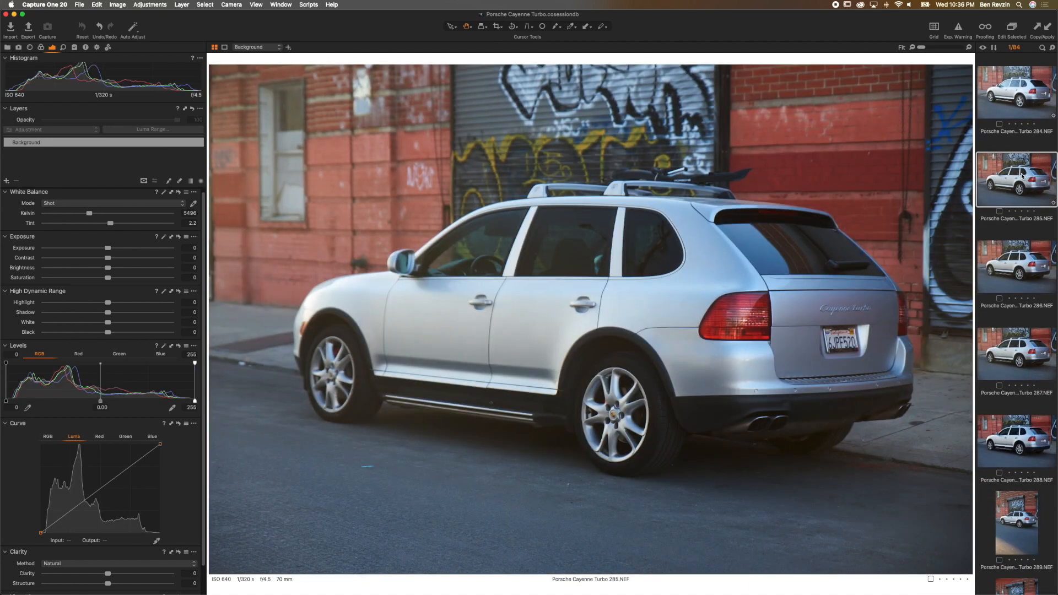
pyautogui.press('Up')
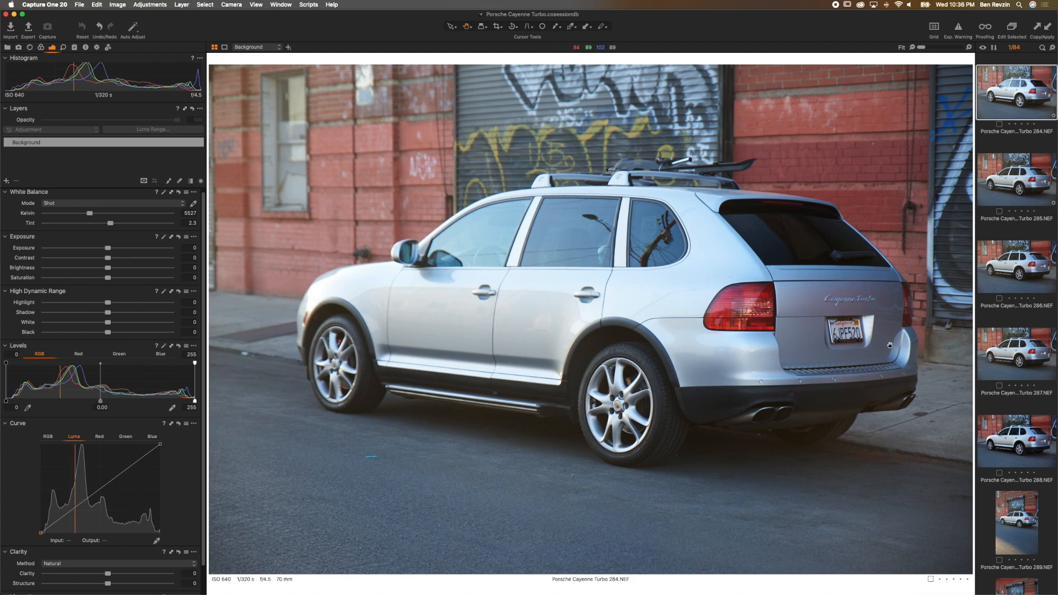
pyautogui.press('Down')
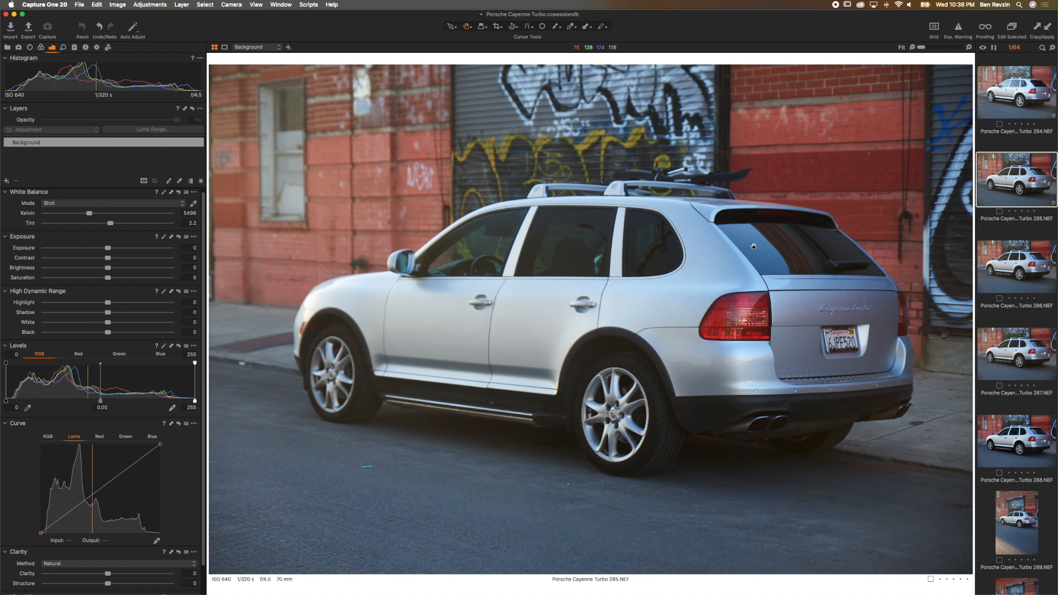
pyautogui.press('Up')
pyautogui.press('Down')
pyautogui.press('Up')
pyautogui.press('Down')
pyautogui.press('Down')
pyautogui.press('Up')
pyautogui.click(1023, 95)
pyautogui.press('Down')
# On photo 285, set exposure to 0.5, contrast to 7, highlight to -39, and the levels to shadow 12 and highlight 255
pyautogui.moveTo(108, 248); pyautogui.dragTo(117, 258)
pyautogui.moveTo(108, 303); pyautogui.dragTo(83, 303)
pyautogui.click(164, 346)
pyautogui.moveTo(188, 405); pyautogui.dragTo(195, 402)
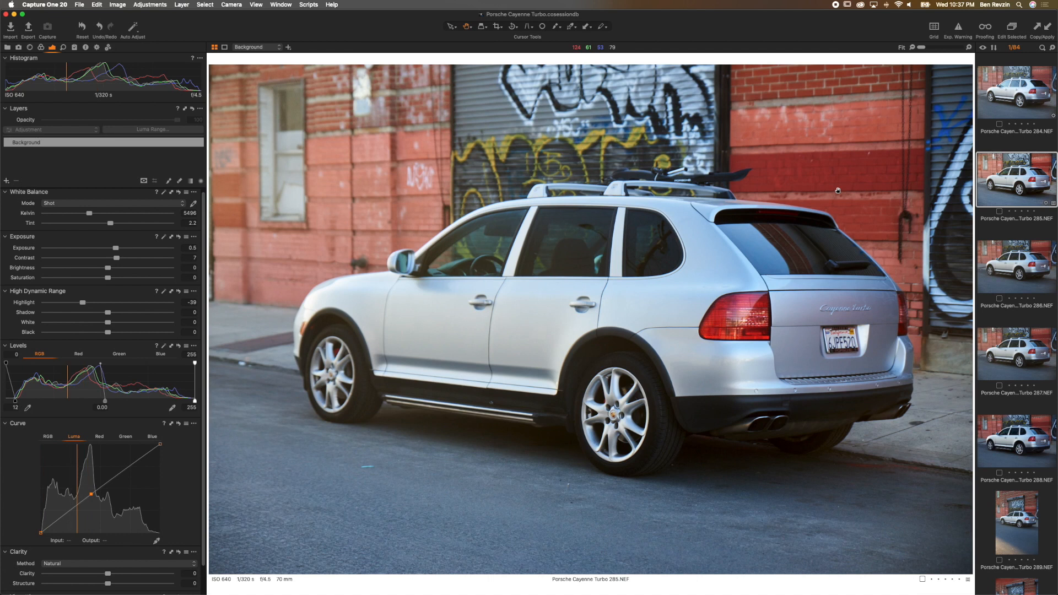
# Copy the adjustments from photo 285 to photo 284 and compare both photos side by side
pyautogui.click(1038, 29)
pyautogui.press('Up')
pyautogui.click(1047, 28)
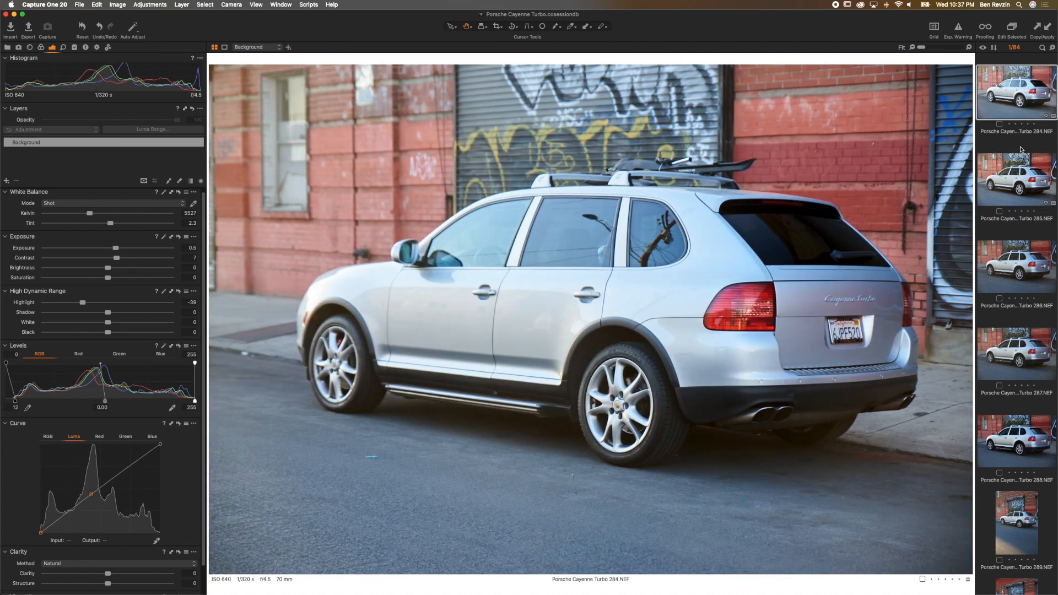
pyautogui.keyDown('super'); pyautogui.click(1024, 197); pyautogui.keyUp('super')
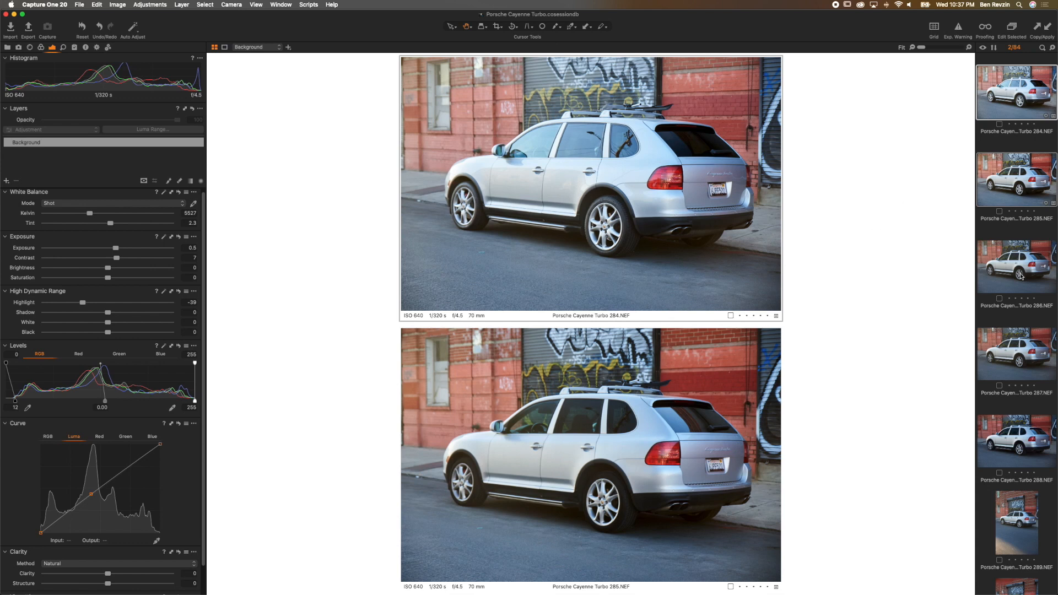
# Match the white balance of photo 284 to photo 285 with Kelvin 5496 and tint 2.2
pyautogui.click(1017, 182)
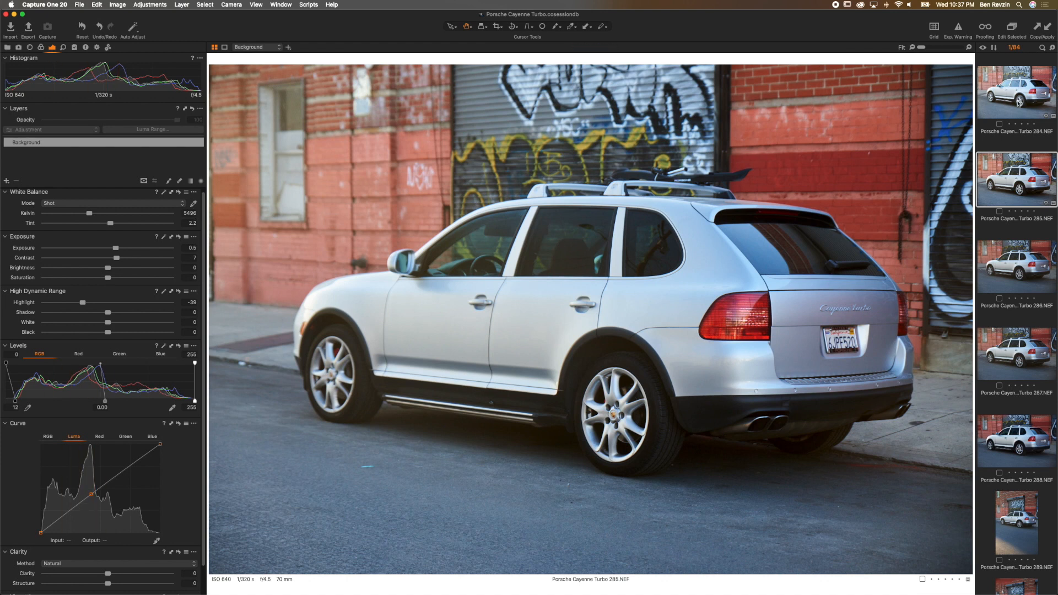
pyautogui.click(1004, 104)
pyautogui.click(194, 215)
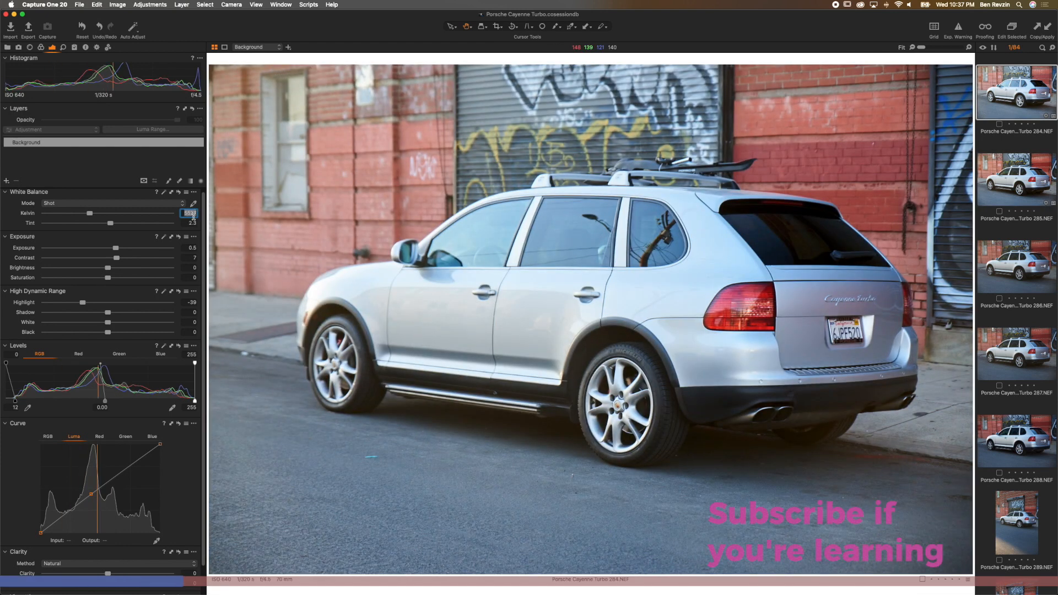
pyautogui.write('5496')
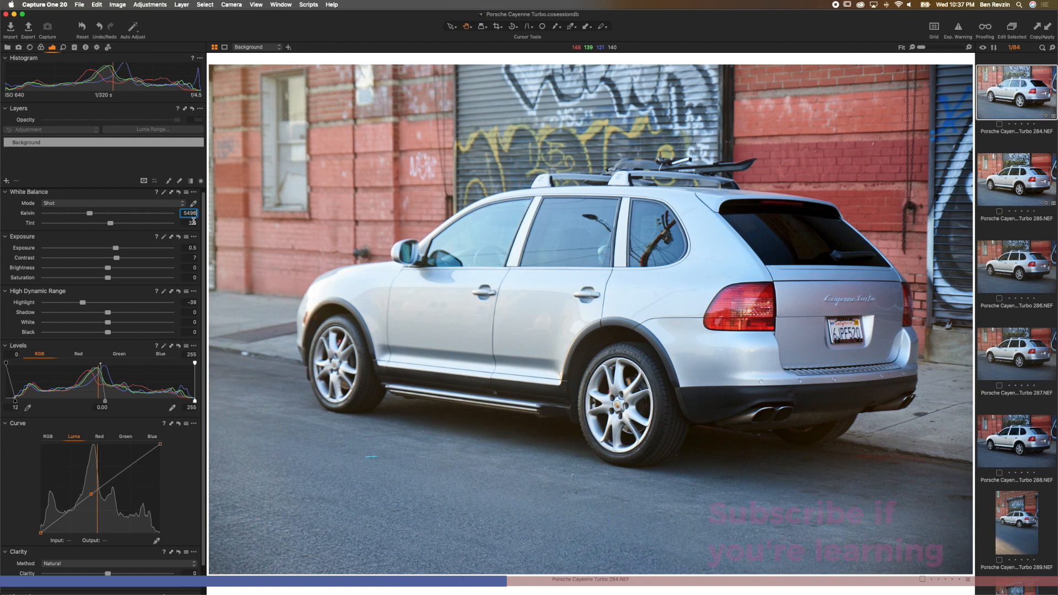
pyautogui.press('Tab')
pyautogui.write('2.2')
pyautogui.press('Return')
# Send photos 284 and 285 together to Adobe Photoshop 2020 for editing as 16-bit PSD files in Adobe RGB (1998) at 300 px/in
pyautogui.keyDown('super'); pyautogui.click(1017, 190); pyautogui.keyUp('super')
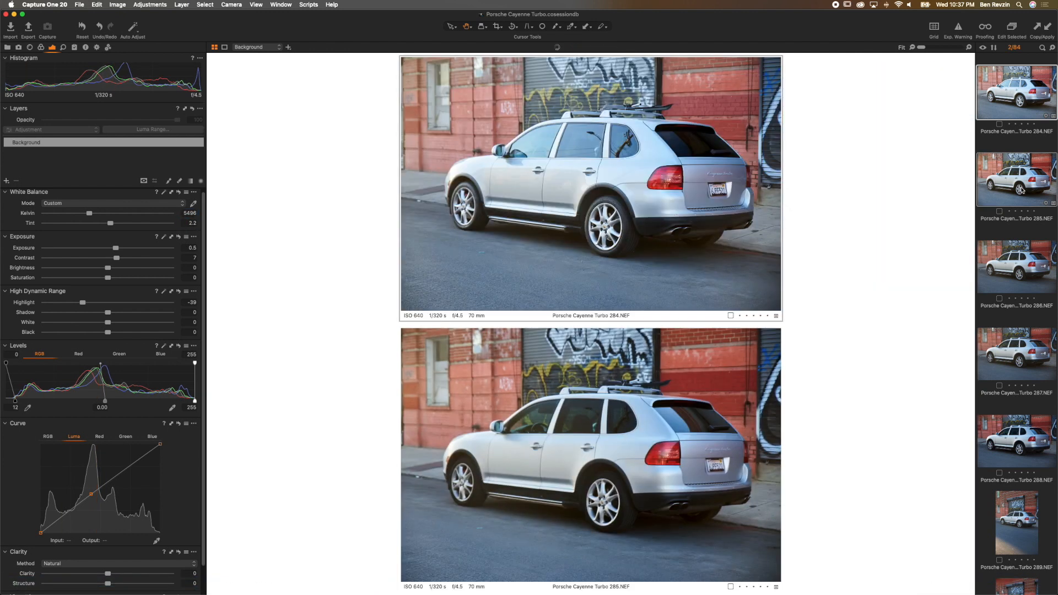
pyautogui.click(118, 5)
pyautogui.moveTo(204, 97)
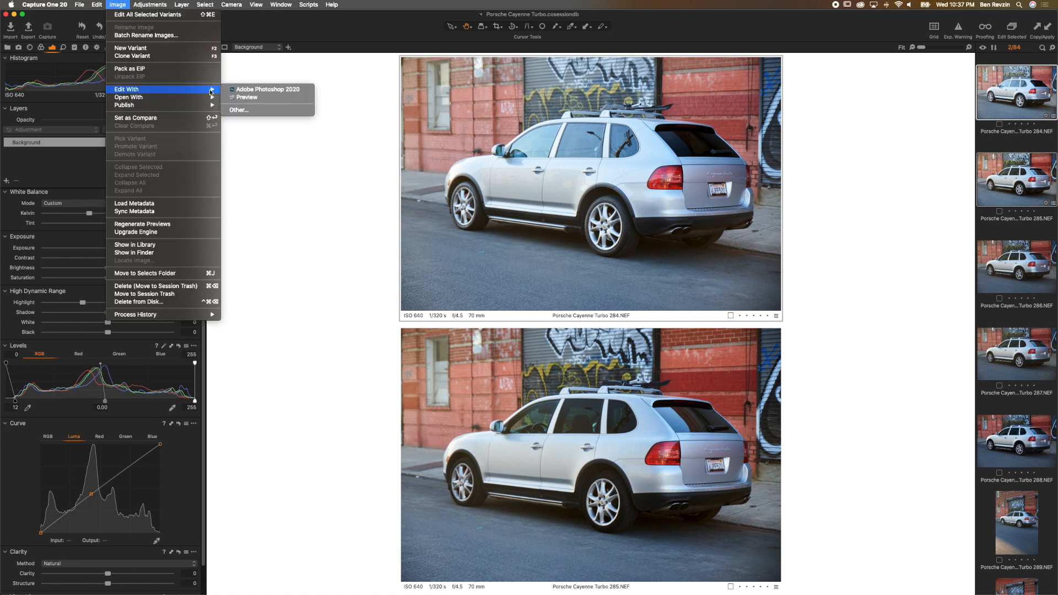
pyautogui.click(259, 97)
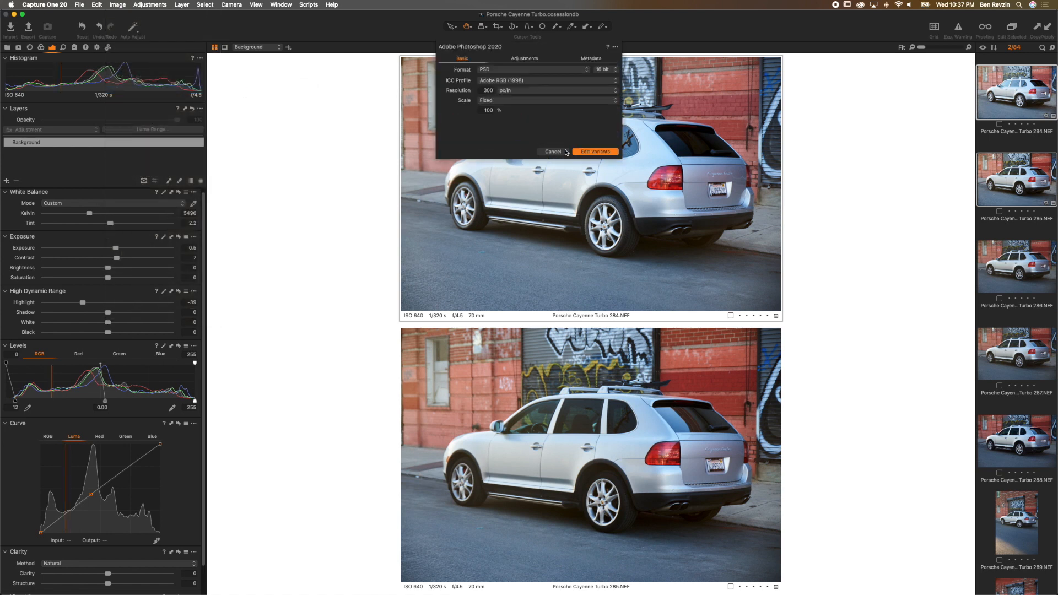
pyautogui.click(607, 152)
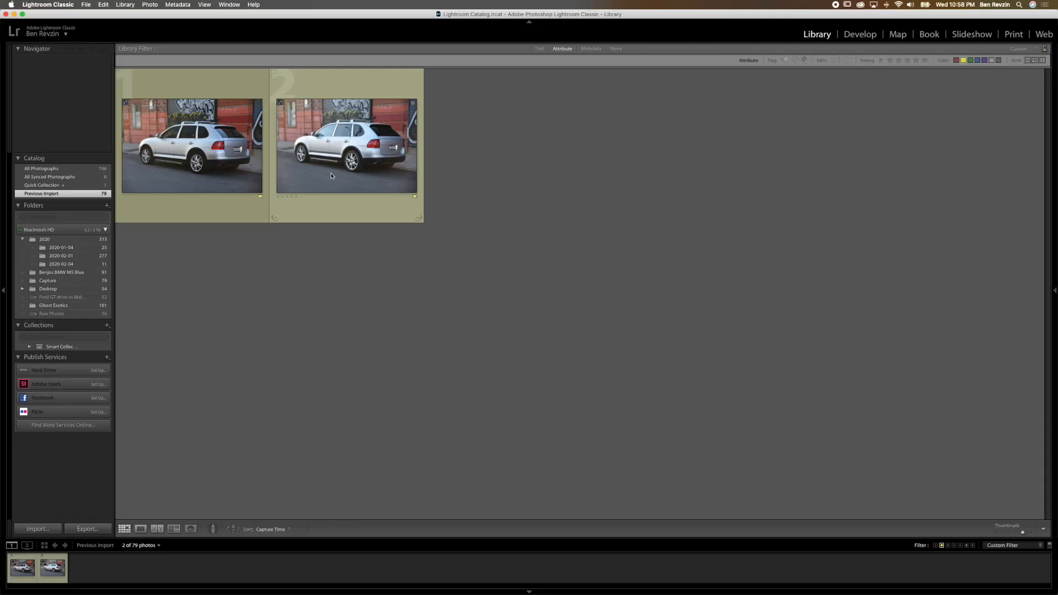
# In Lightroom Classic, select both Porsche photos and open them as layers in Photoshop
pyautogui.click(220, 159)
pyautogui.press('super+a')
pyautogui.rightClick(219, 159)
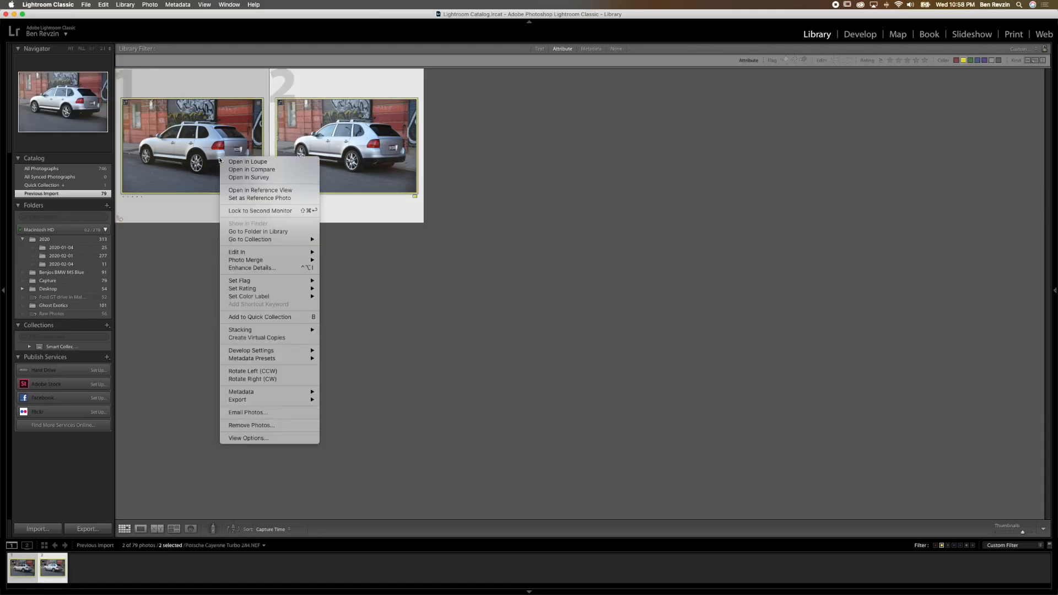
pyautogui.moveTo(313, 255)
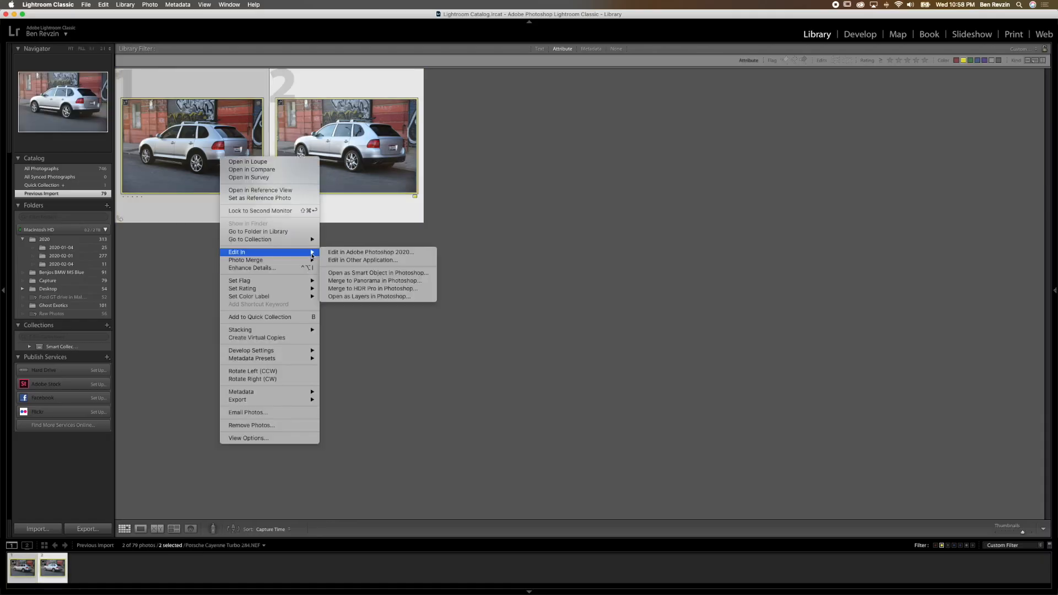
pyautogui.click(366, 297)
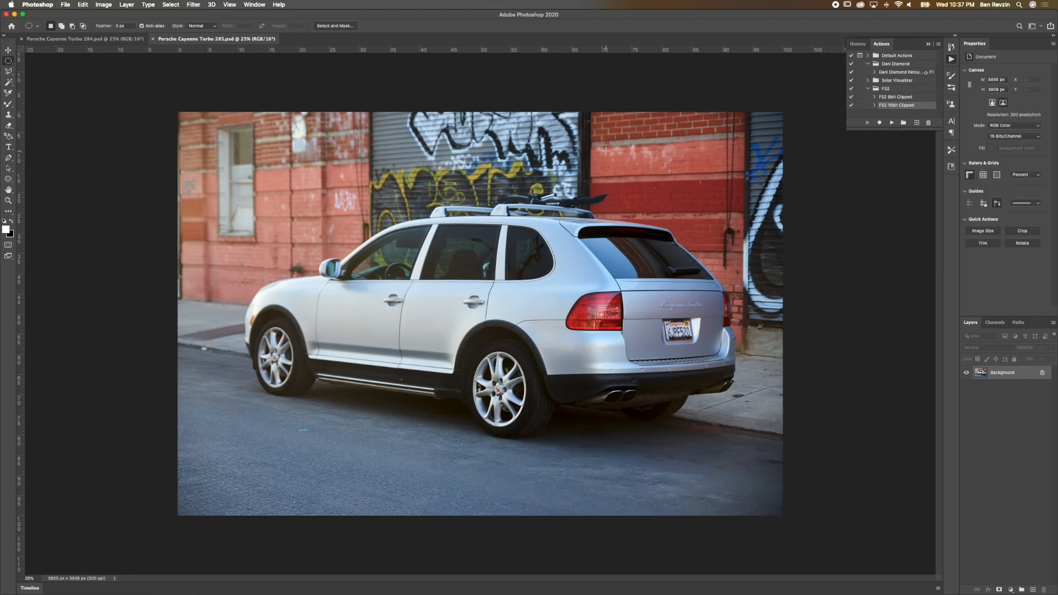
# In Photoshop, copy the whole 285 image into the 284 document as a new layer and compare it with the background
pyautogui.press('super+a')
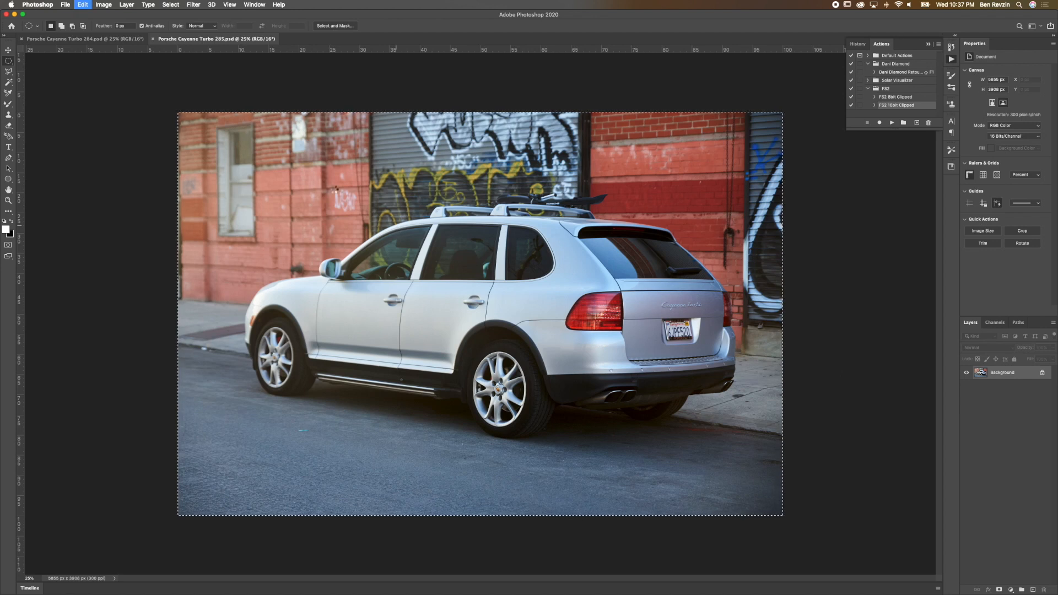
pyautogui.click(82, 39)
pyautogui.press('super+v')
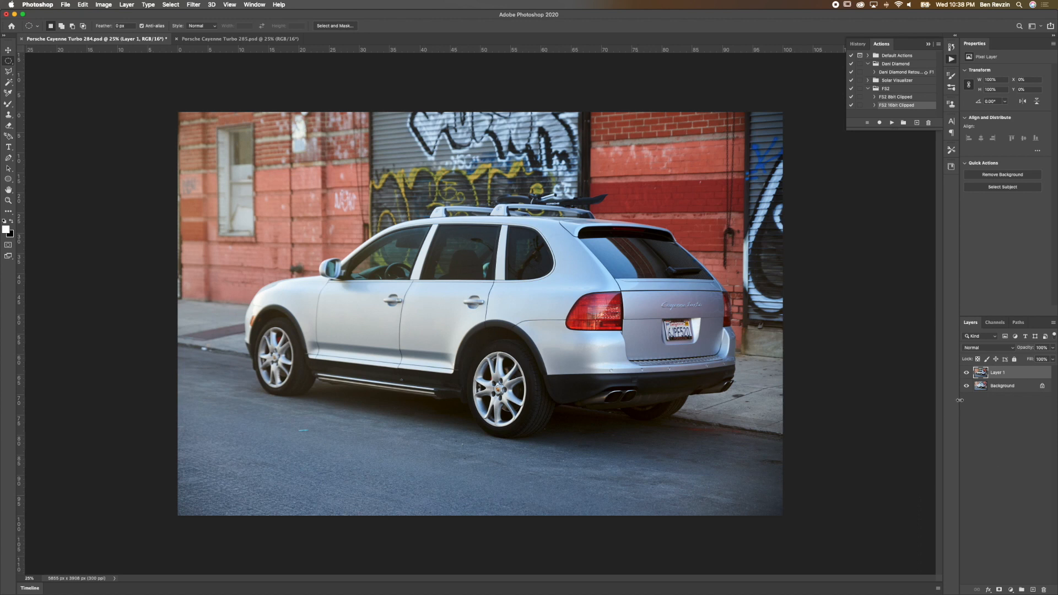
pyautogui.click(966, 373)
pyautogui.click(966, 372)
pyautogui.click(966, 373)
pyautogui.click(966, 373)
# Auto-align the pasted layer and the background with the Auto projection, and check the alignment by toggling the upper layer's visibility
pyautogui.keyDown('shift'); pyautogui.click(1026, 388); pyautogui.keyUp('shift')
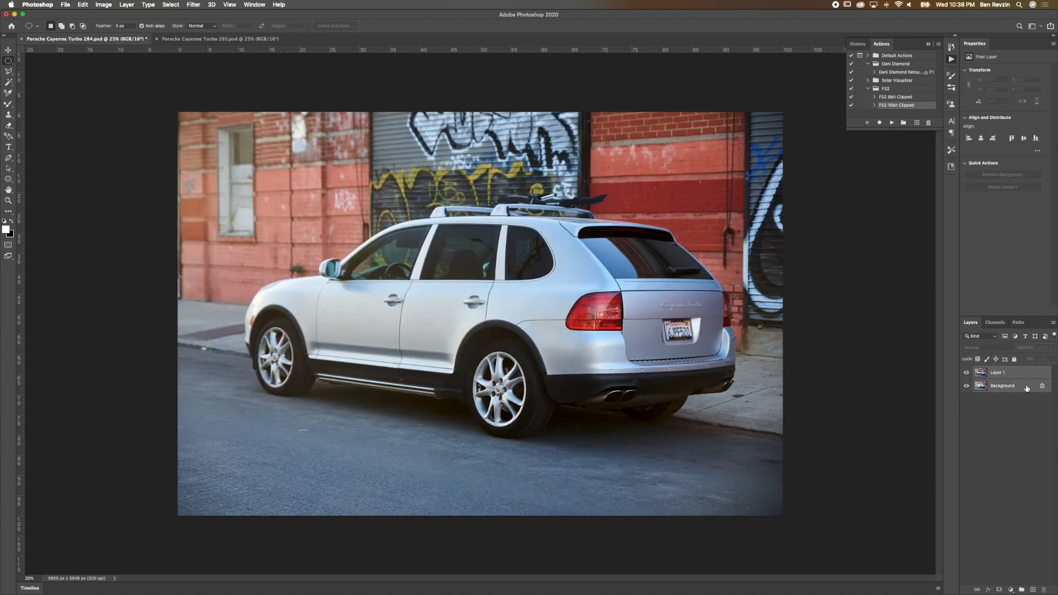
pyautogui.click(281, 4)
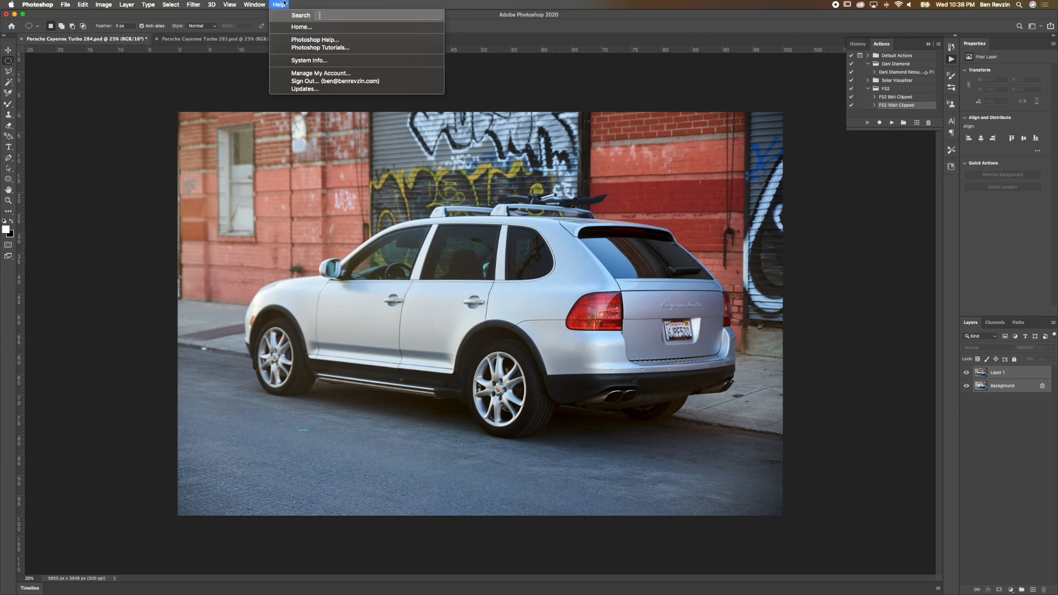
pyautogui.write('auto align')
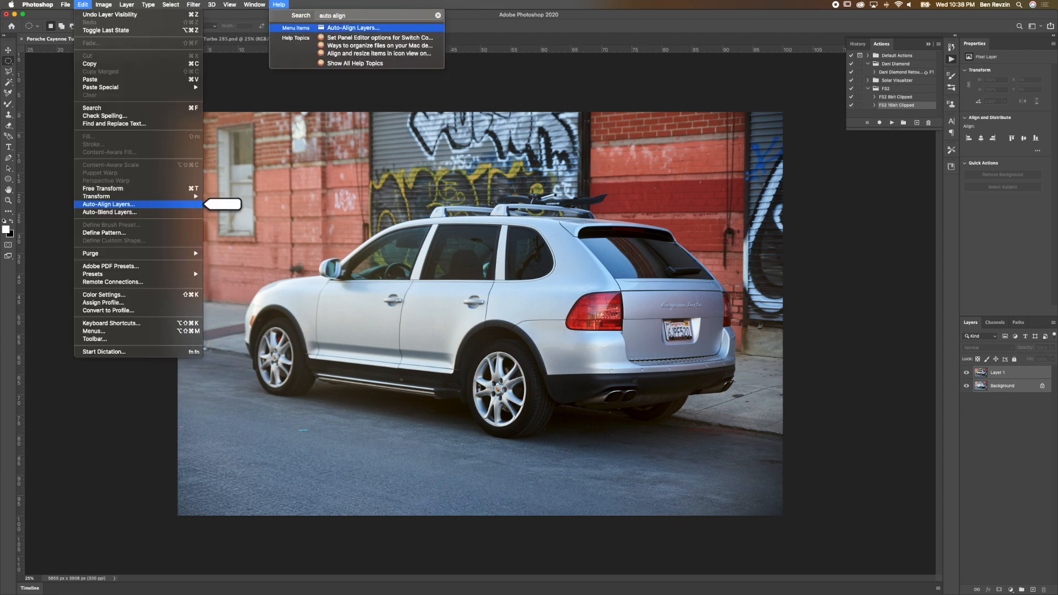
pyautogui.press('Return')
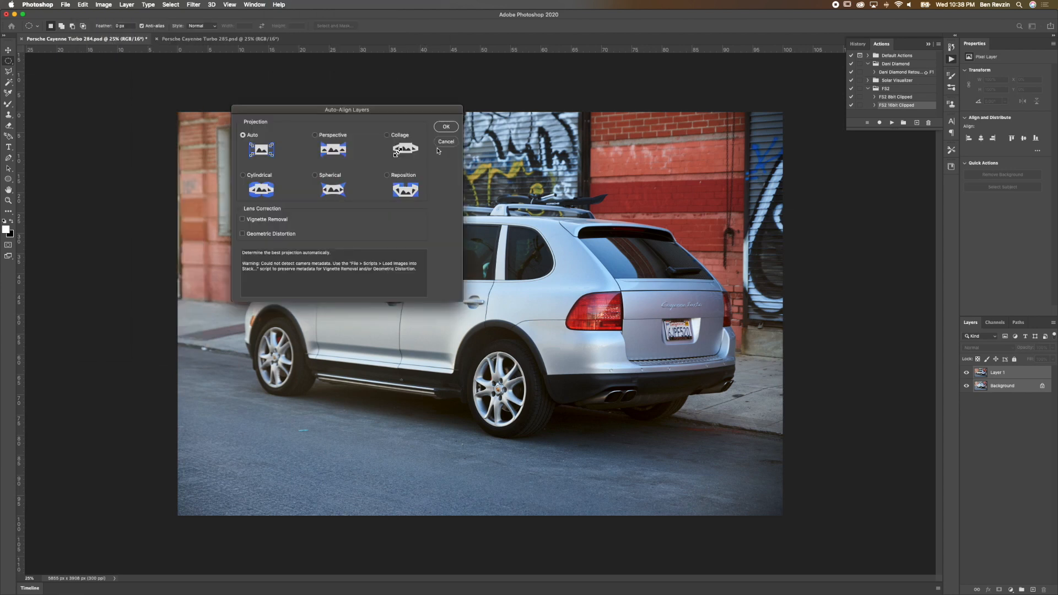
pyautogui.click(442, 129)
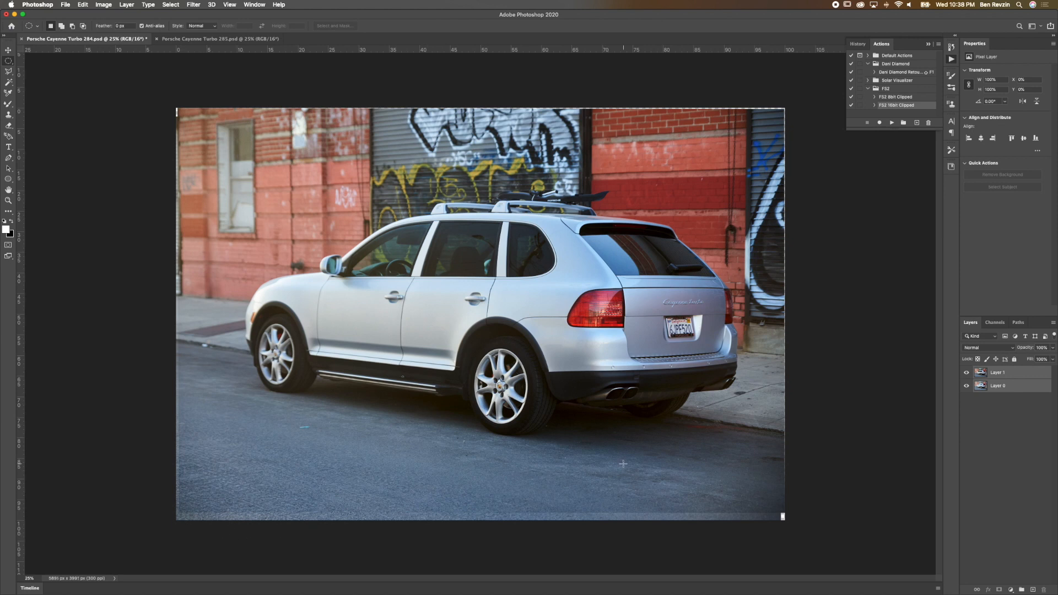
pyautogui.click(985, 414)
pyautogui.click(966, 375)
pyautogui.click(966, 374)
pyautogui.click(966, 375)
pyautogui.click(968, 374)
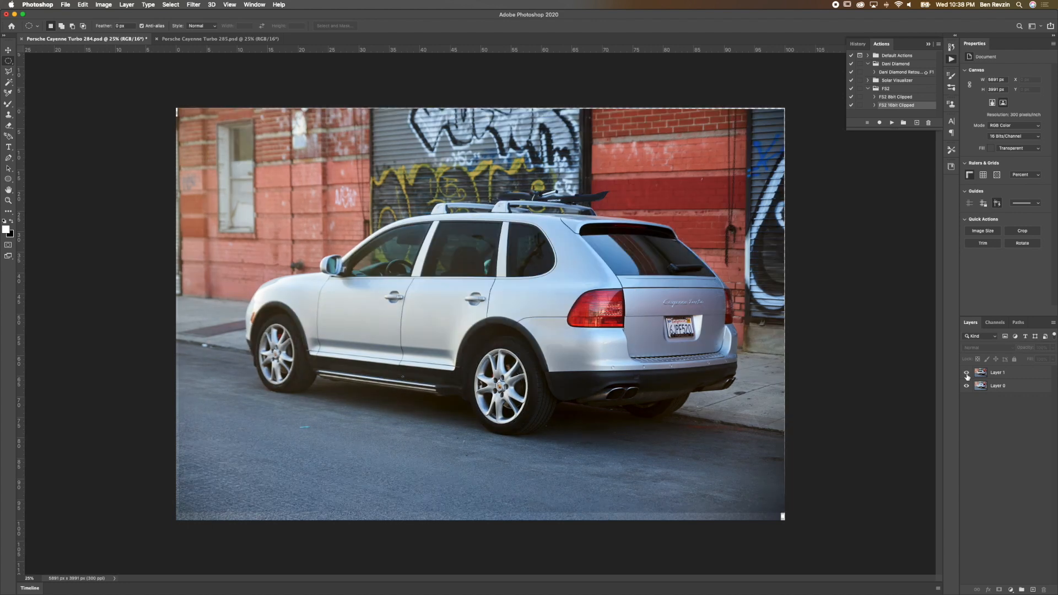
# Set the blend mode of Layer 1 to Darken
pyautogui.click(995, 375)
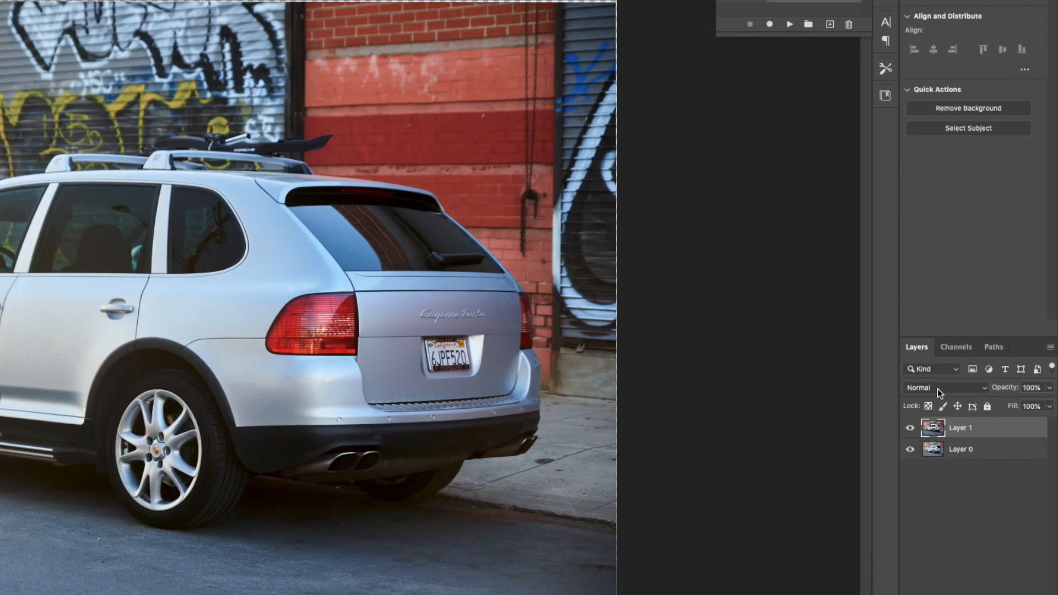
pyautogui.click(923, 391)
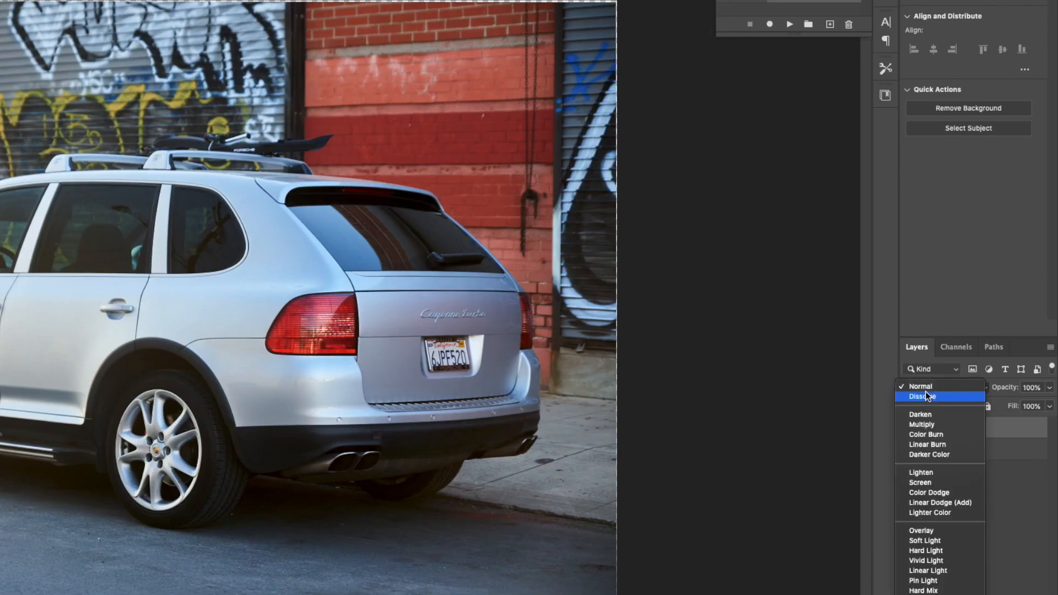
pyautogui.click(961, 415)
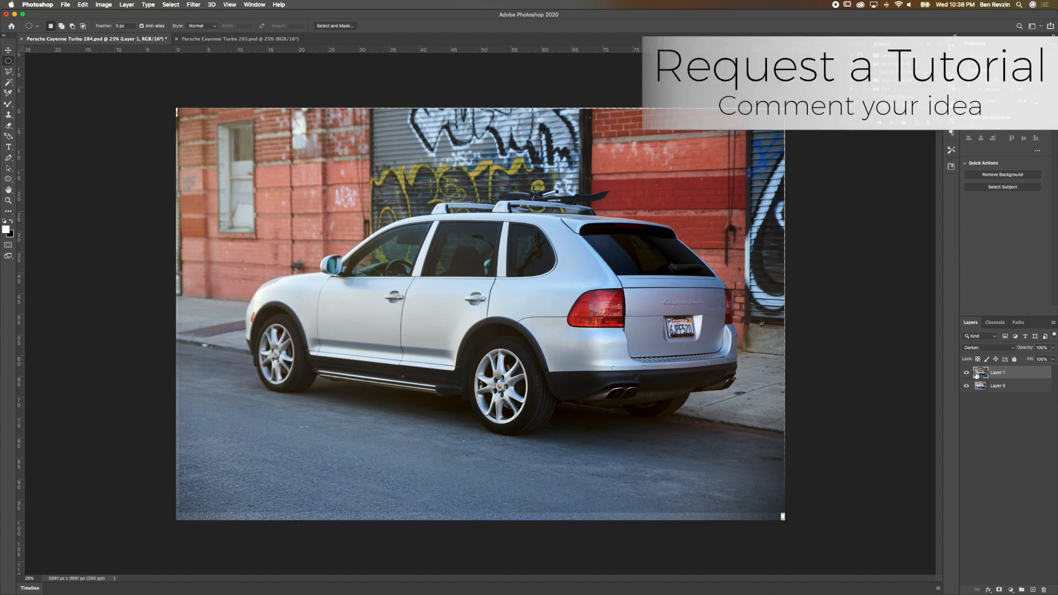
# Compare the car's window reflections with the Darken layer hidden and shown
pyautogui.click(967, 374)
pyautogui.click(967, 374)
pyautogui.click(967, 373)
pyautogui.click(968, 374)
pyautogui.click(967, 374)
pyautogui.click(967, 374)
pyautogui.click(967, 374)
pyautogui.click(967, 374)
pyautogui.click(967, 374)
pyautogui.click(967, 374)
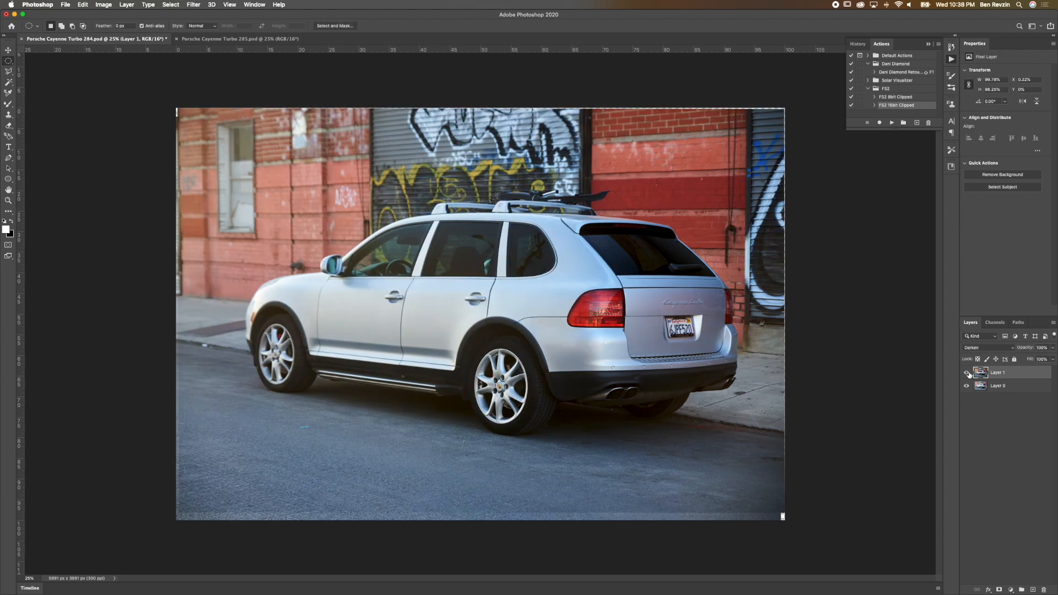
pyautogui.click(967, 374)
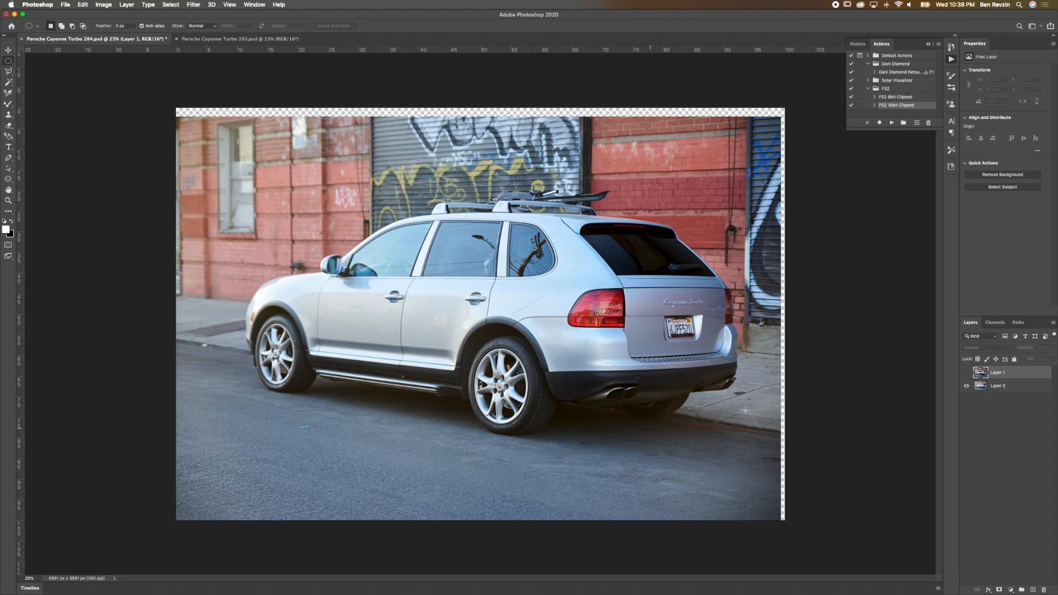
pyautogui.click(966, 374)
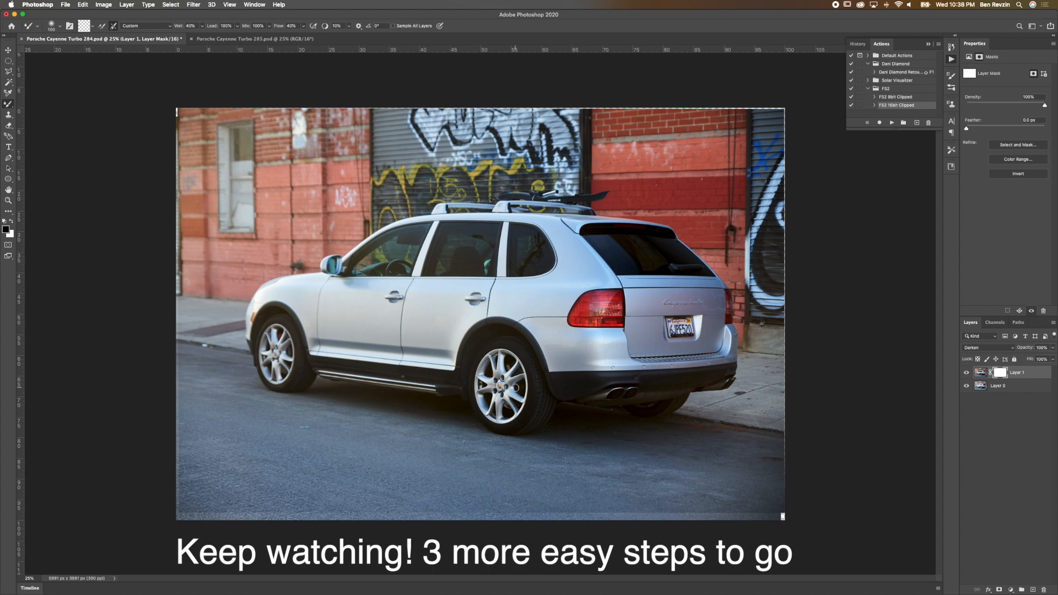
# Paint on Layer 1's mask over the wheels with an enlarged black brush at 30% opacity
pyautogui.press(']')
pyautogui.press(']')
pyautogui.press(']')
pyautogui.press(']')
pyautogui.press(']')
pyautogui.hotkey('shift', 'b')
pyautogui.hotkey('shift', 'b')
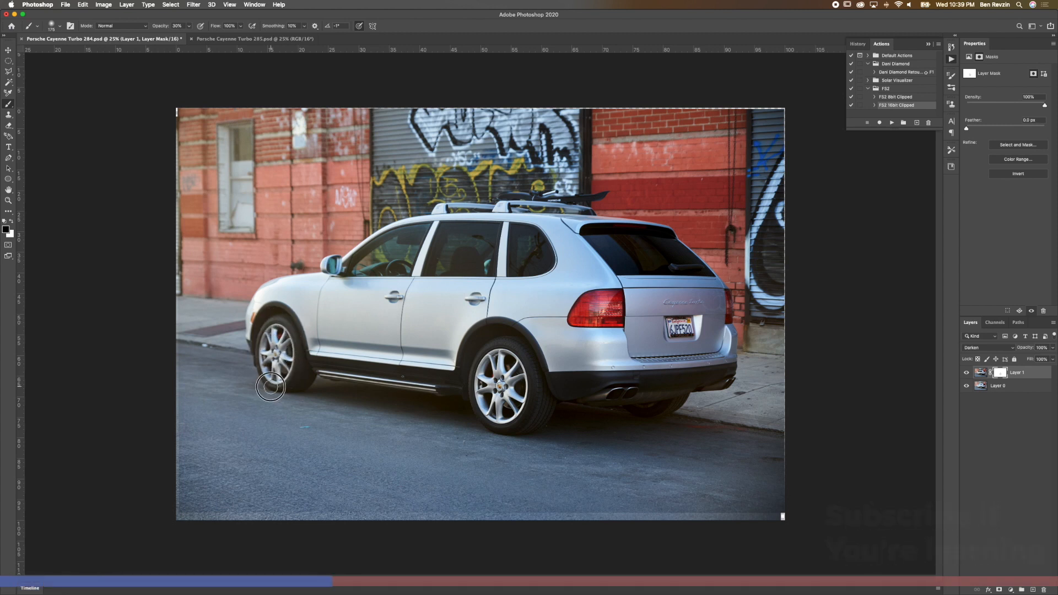
# Compare the blended photo with each of the two layers hidden and shown
pyautogui.click(967, 373)
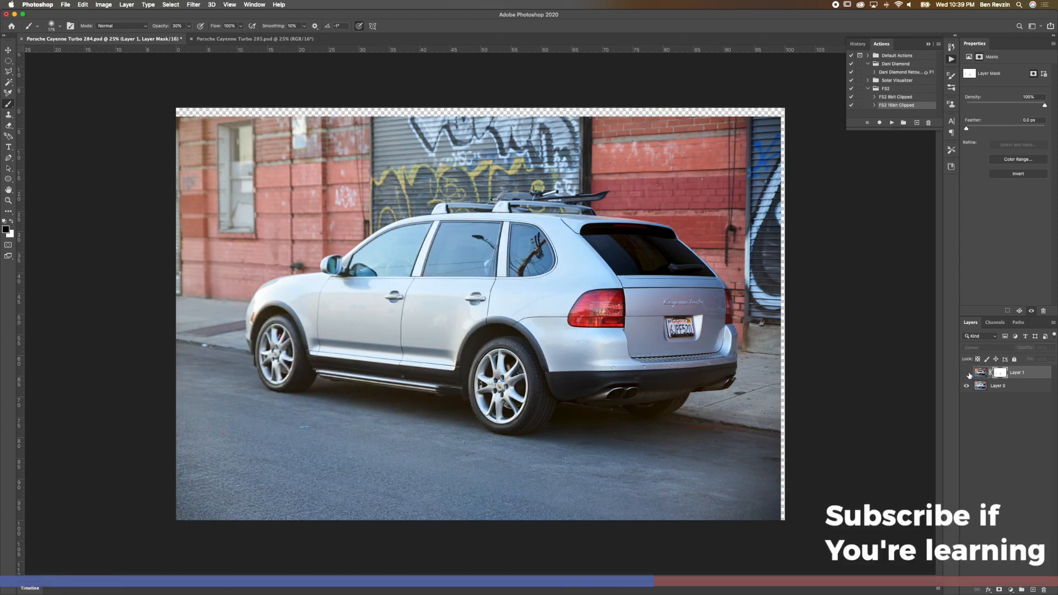
pyautogui.click(967, 374)
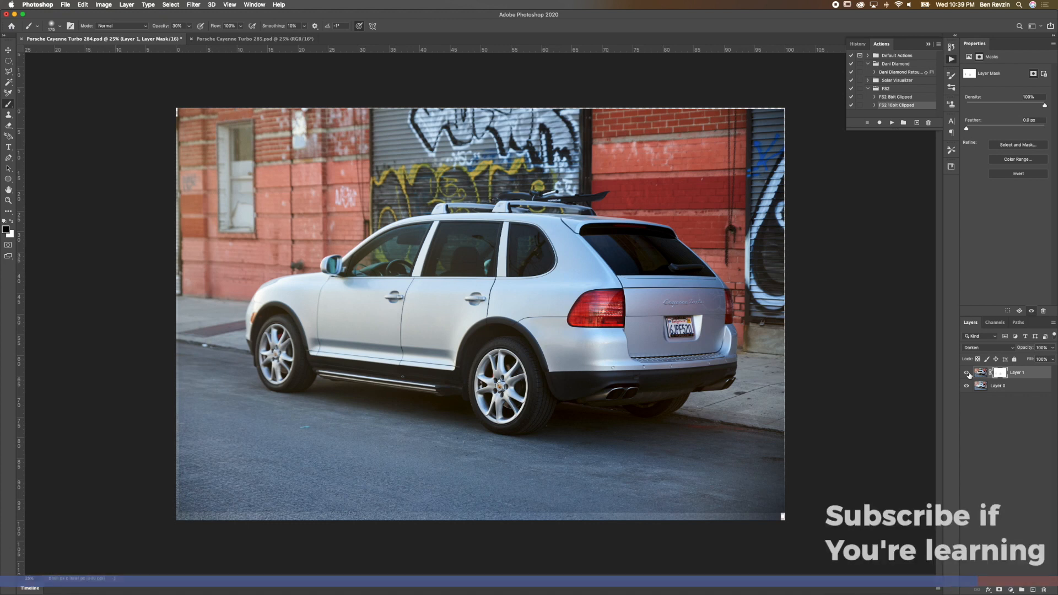
pyautogui.click(967, 373)
pyautogui.click(967, 374)
pyautogui.click(967, 373)
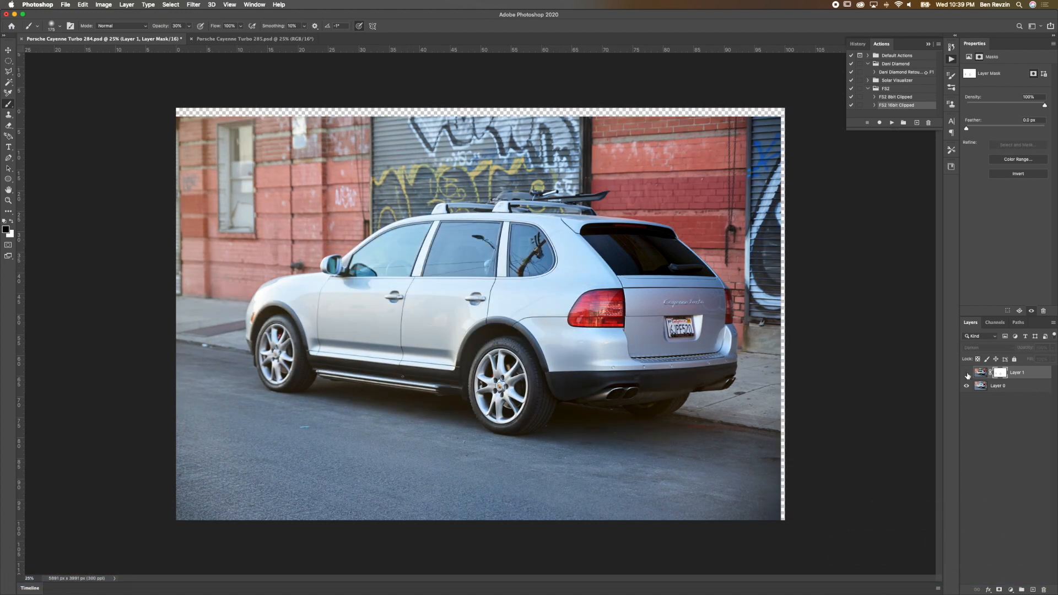
pyautogui.click(967, 373)
pyautogui.click(967, 386)
pyautogui.click(967, 386)
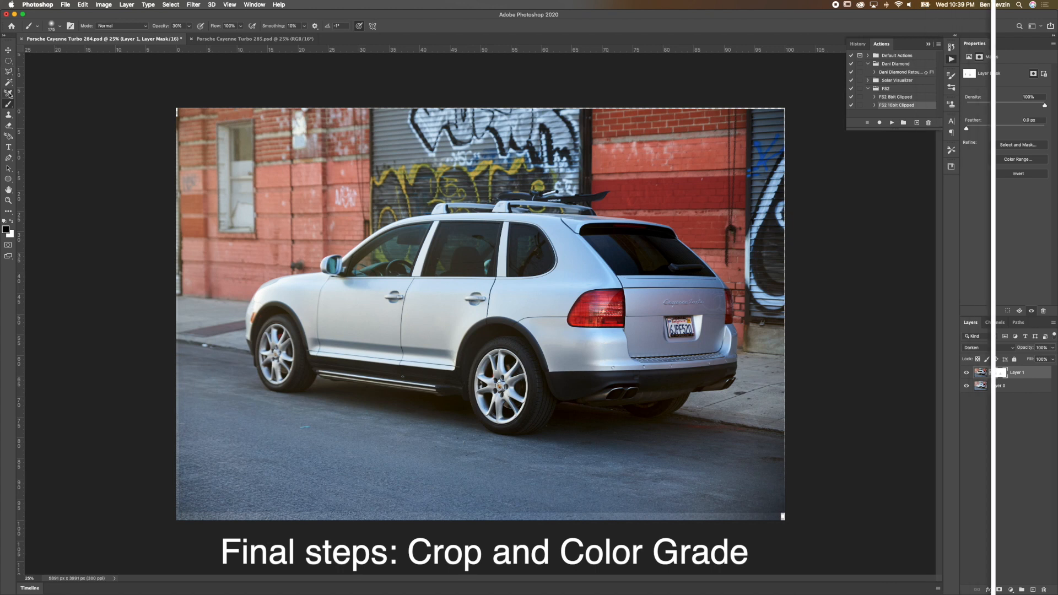
# Crop the photo slightly on all sides to remove the transparent edges left by the alignment
pyautogui.press('c')
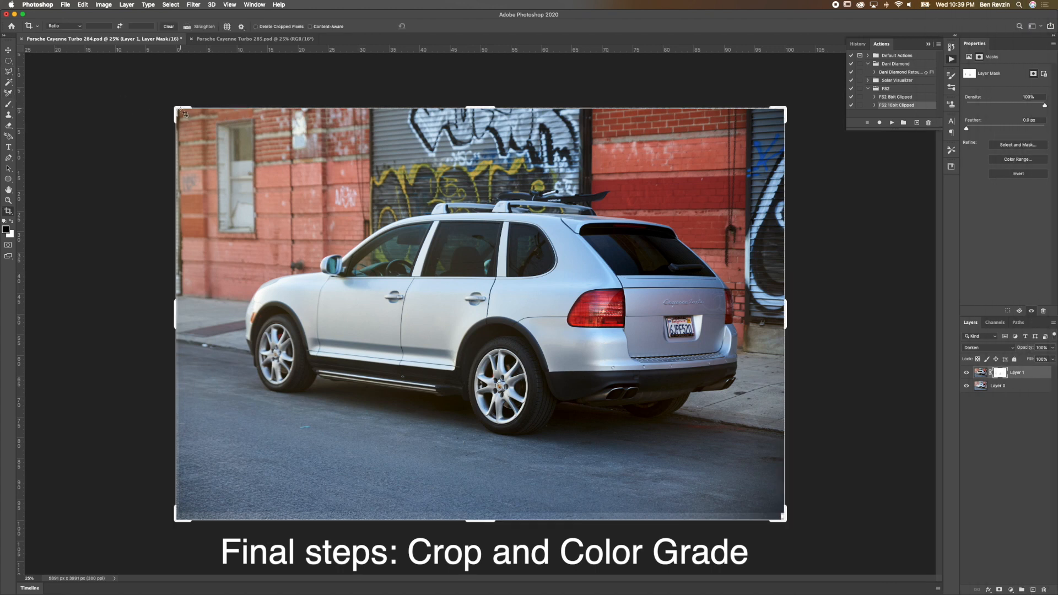
pyautogui.moveTo(176, 105); pyautogui.dragTo(199, 123)
pyautogui.moveTo(275, 203); pyautogui.dragTo(299, 228)
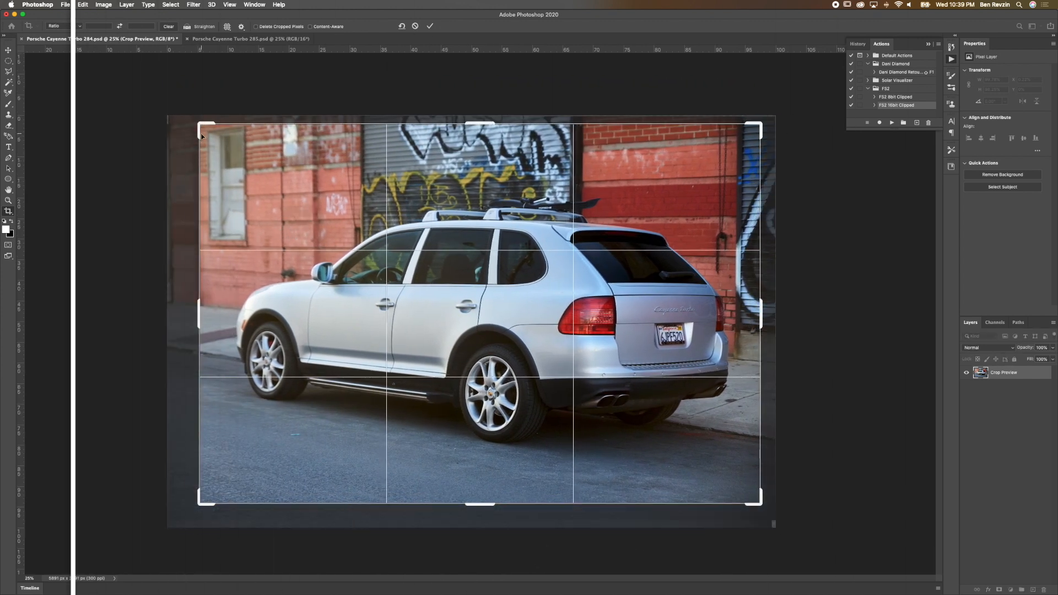
pyautogui.moveTo(199, 128); pyautogui.dragTo(187, 125)
pyautogui.moveTo(255, 173); pyautogui.dragTo(246, 168)
pyautogui.press('Return')
# Inspect the cropped photo in full-screen mode with the rulers hidden
pyautogui.press('f')
pyautogui.press('f')
pyautogui.hotkey('ctrl', '=')
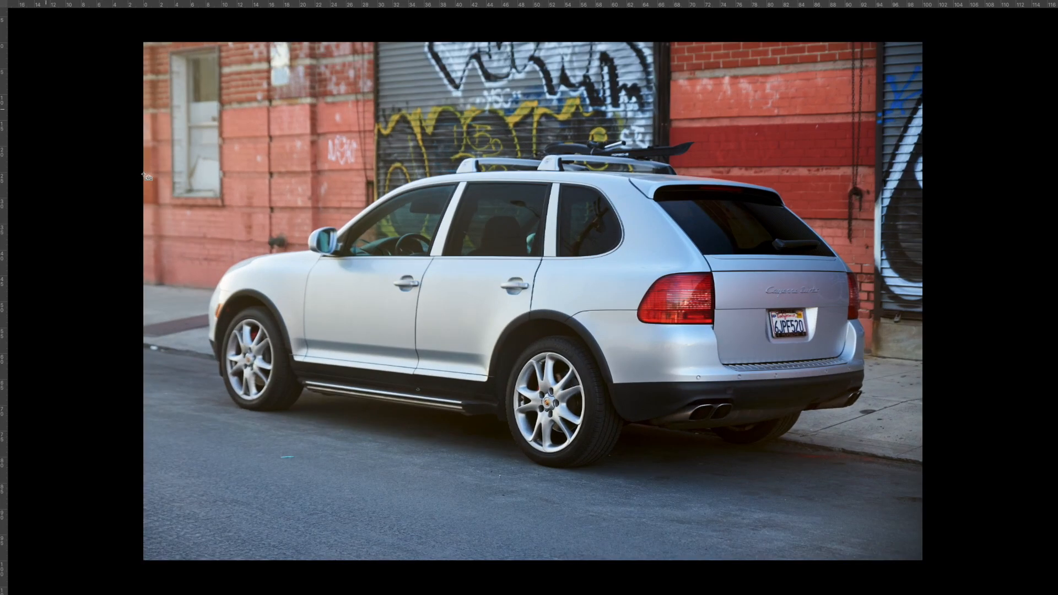
pyautogui.hotkey('ctrl', '=')
pyautogui.hotkey('ctrl', 'r')
pyautogui.hotkey('ctrl', '-')
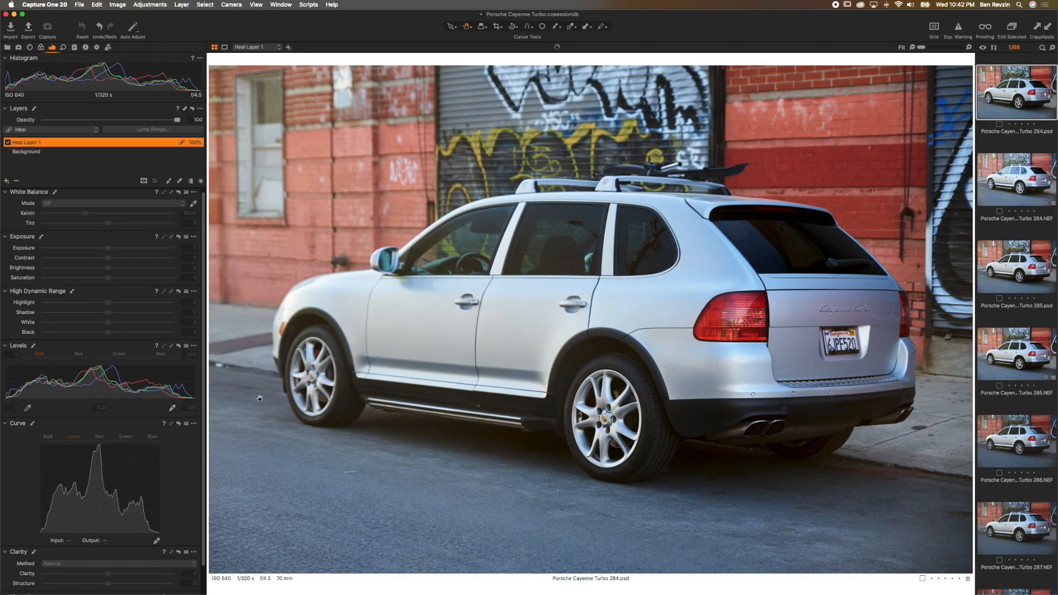
# Switch to Capture One and heal the blue speck and two more spots on the road, each on its own heal layer
pyautogui.click(347, 473)
pyautogui.click(6, 180)
pyautogui.click(22, 212)
pyautogui.click(558, 487)
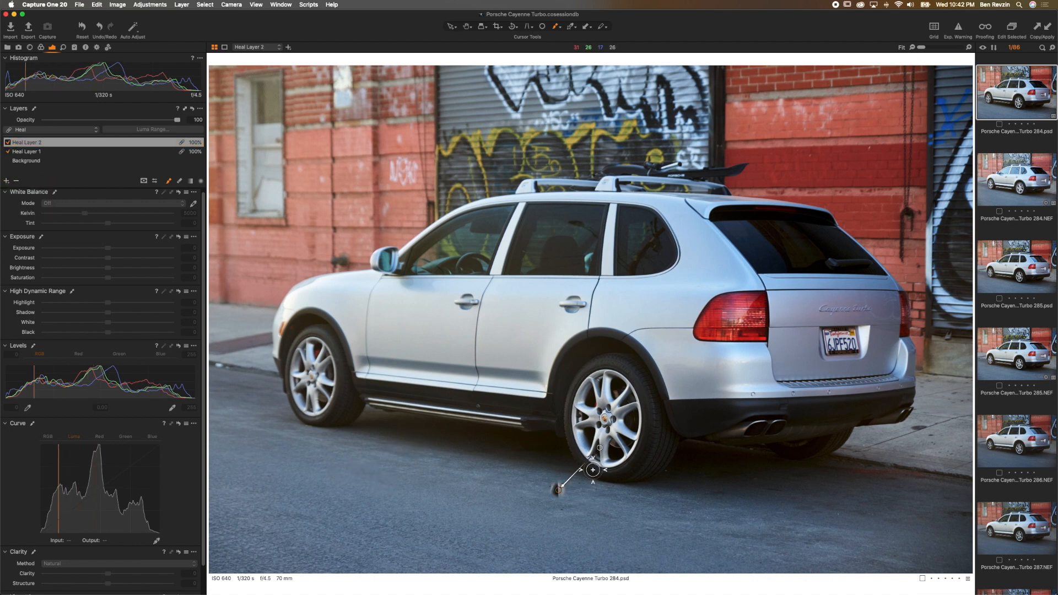
pyautogui.click(6, 180)
pyautogui.click(22, 212)
pyautogui.click(251, 373)
# Add a new adjustment layer above the heal layers and name it "Color grade"
pyautogui.click(6, 180)
pyautogui.click(50, 193)
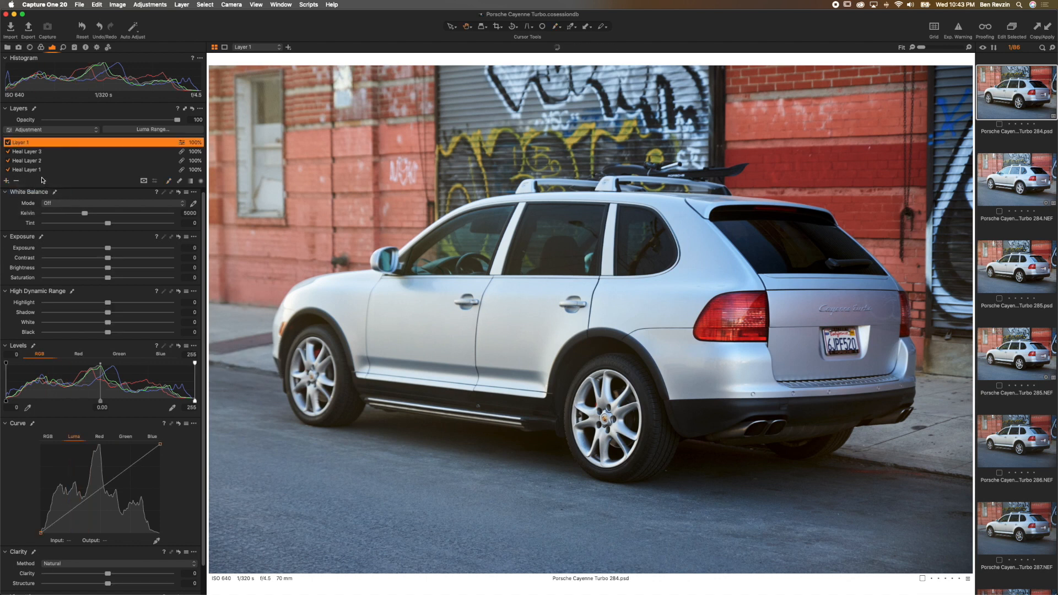
pyautogui.doubleClick(26, 142)
pyautogui.write('Color grade')
pyautogui.press('Return')
# Warm the highlights of the Color grade layer with Color Balance and adjust their lightness slightly
pyautogui.click(41, 48)
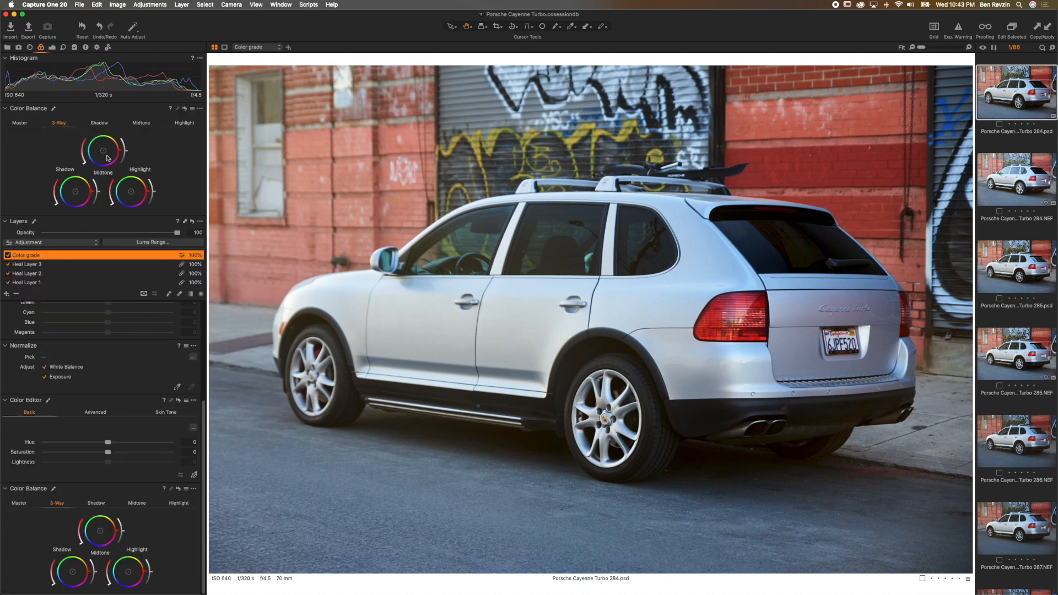
pyautogui.click(183, 122)
pyautogui.moveTo(103, 171); pyautogui.dragTo(57, 179)
pyautogui.moveTo(150, 170); pyautogui.dragTo(150, 172)
# Tint the shadows of the Color grade layer blue-violet with Color Balance and set the layer's opacity to 78
pyautogui.click(99, 122)
pyautogui.moveTo(93, 188); pyautogui.dragTo(98, 197)
pyautogui.moveTo(58, 163); pyautogui.dragTo(95, 179)
pyautogui.moveTo(150, 234); pyautogui.dragTo(148, 235)
# Add control points to the layer's Luma curve, lift the midtones slightly, and compare the photo with the Color grade layer off and on
pyautogui.click(51, 48)
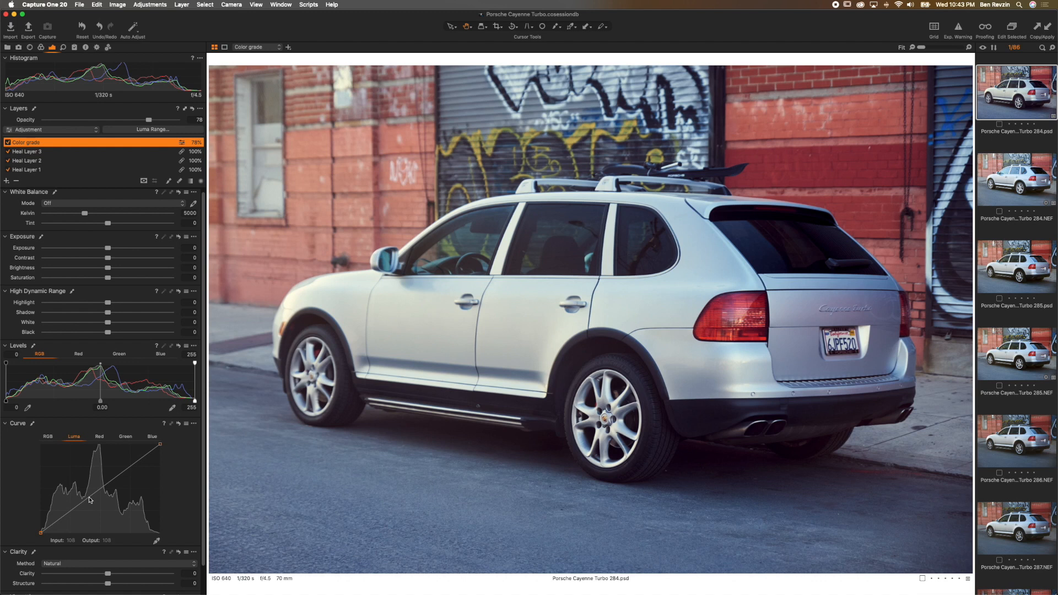
pyautogui.click(71, 513)
pyautogui.click(102, 490)
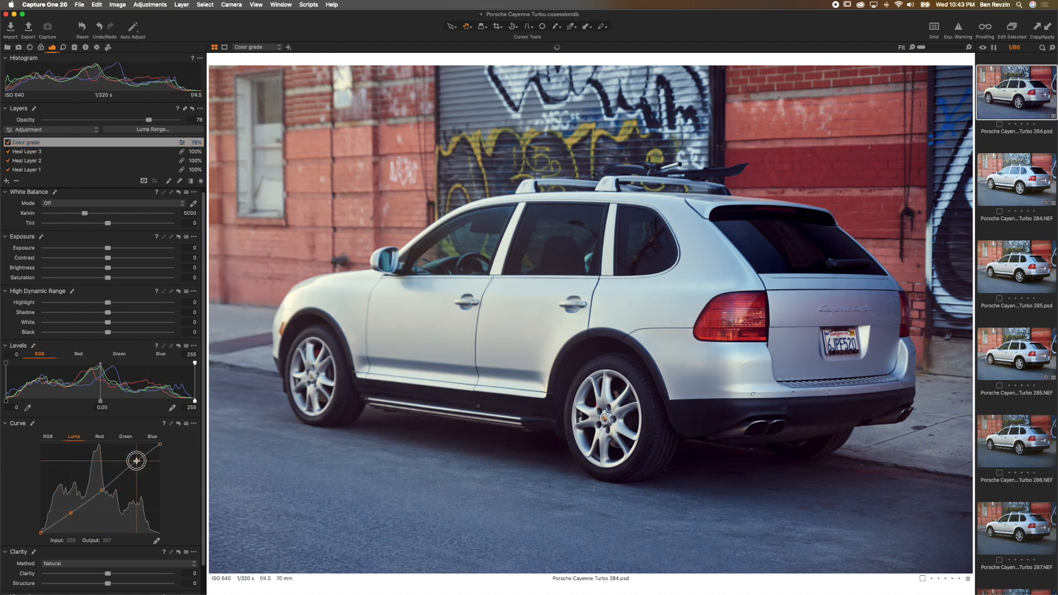
pyautogui.moveTo(102, 490); pyautogui.dragTo(104, 489)
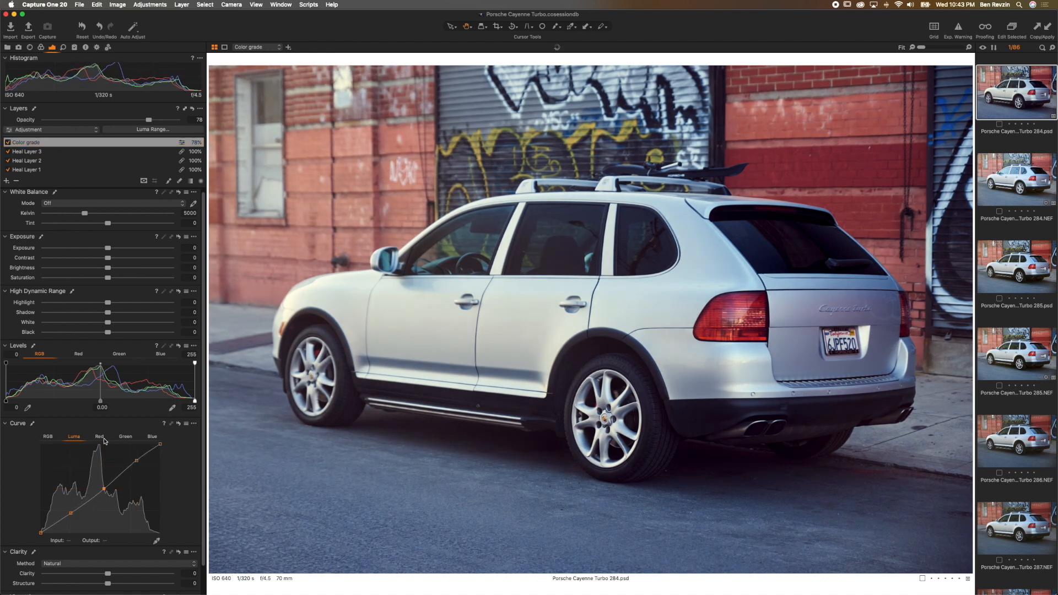
pyautogui.click(7, 143)
pyautogui.click(7, 143)
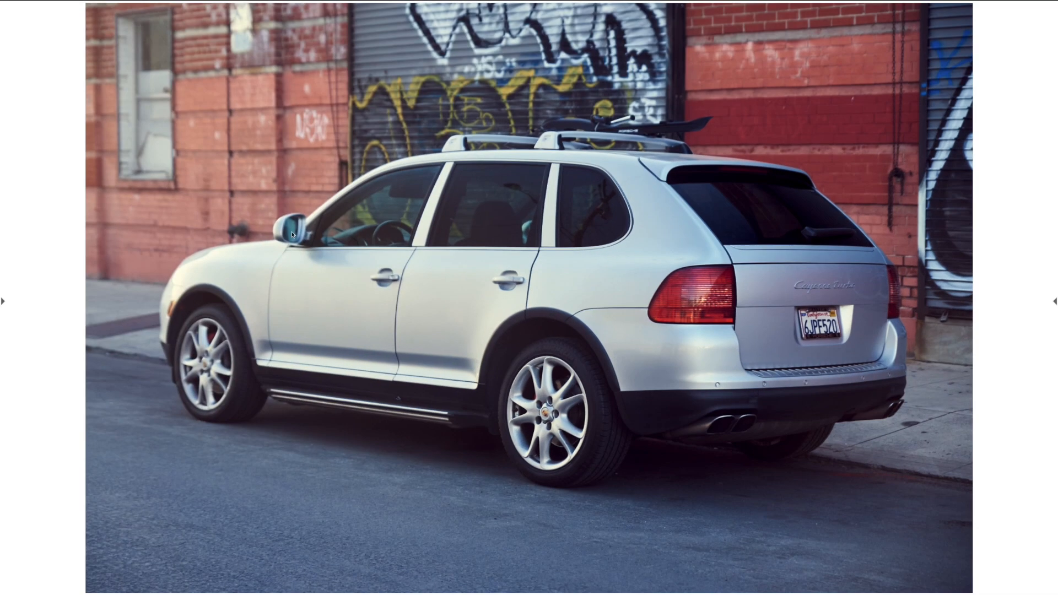